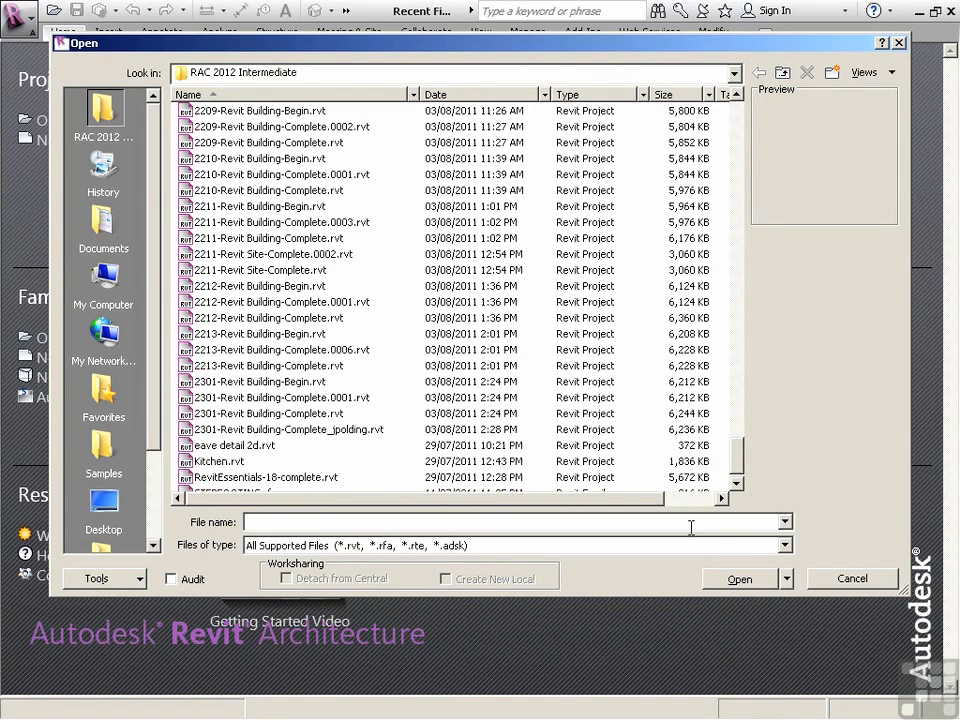
# Step: Cancel opening a file and set the default path for user files to the RAC 2012 Intermediate folder in the options
pyautogui.click(855, 580)
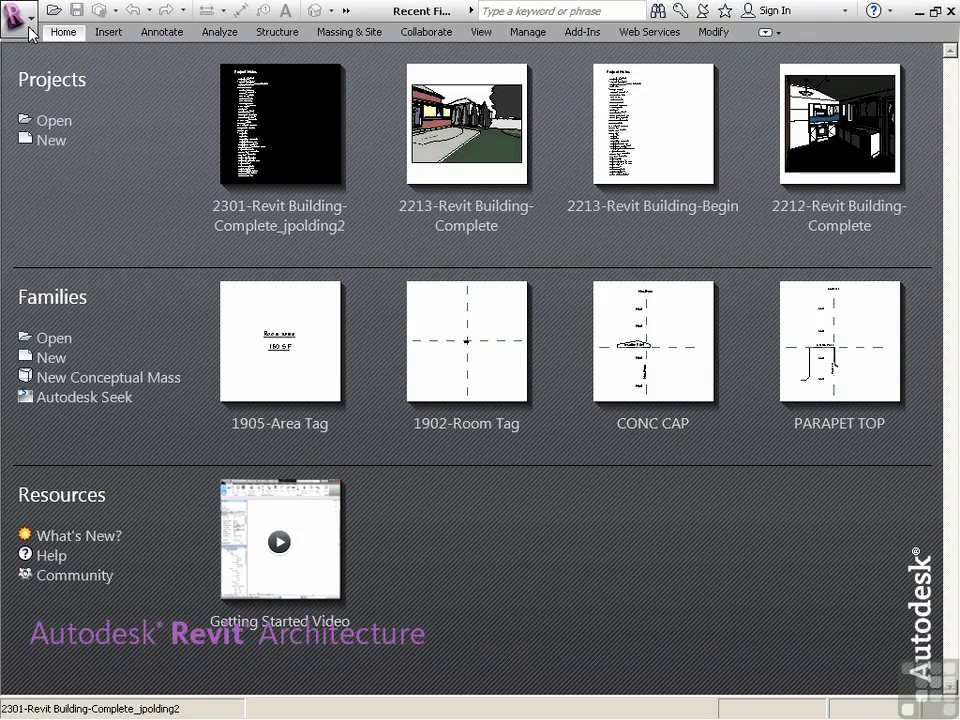
pyautogui.click(29, 28)
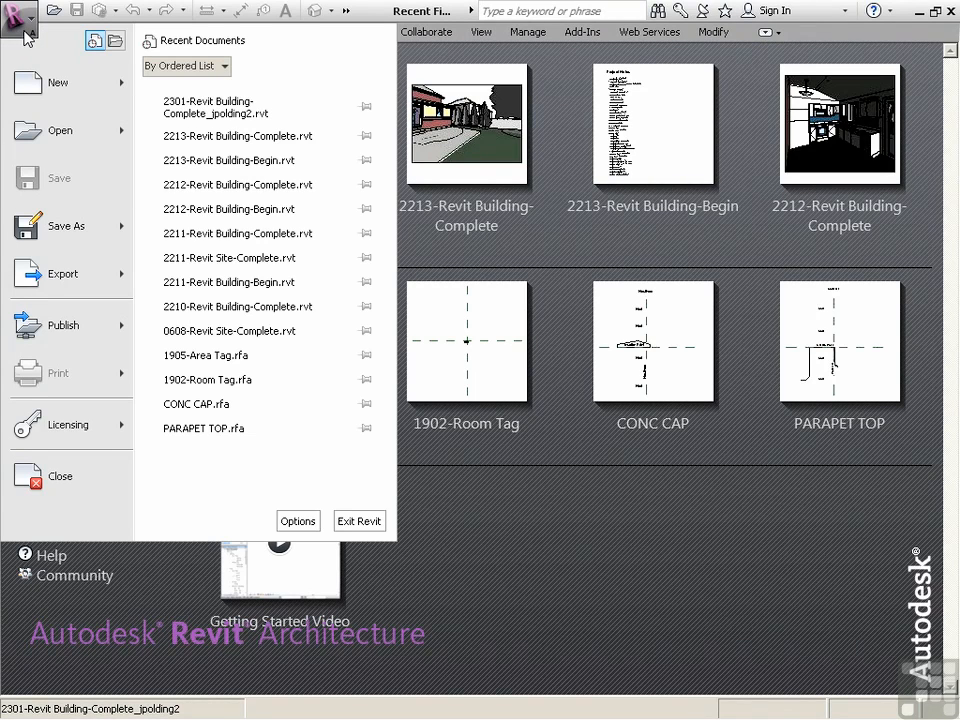
pyautogui.click(300, 520)
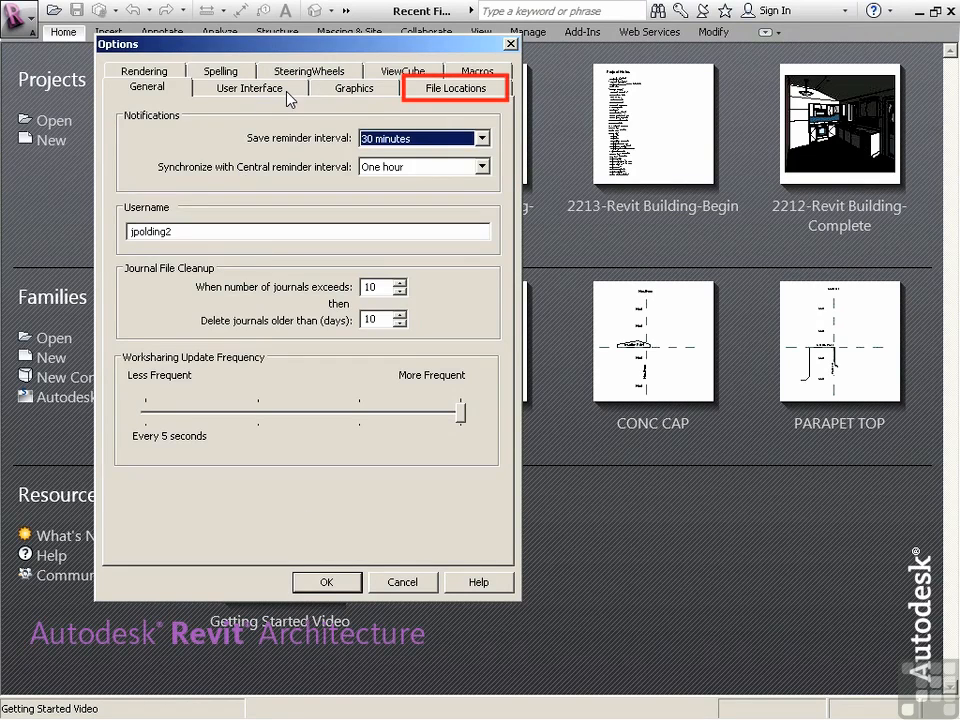
pyautogui.click(450, 89)
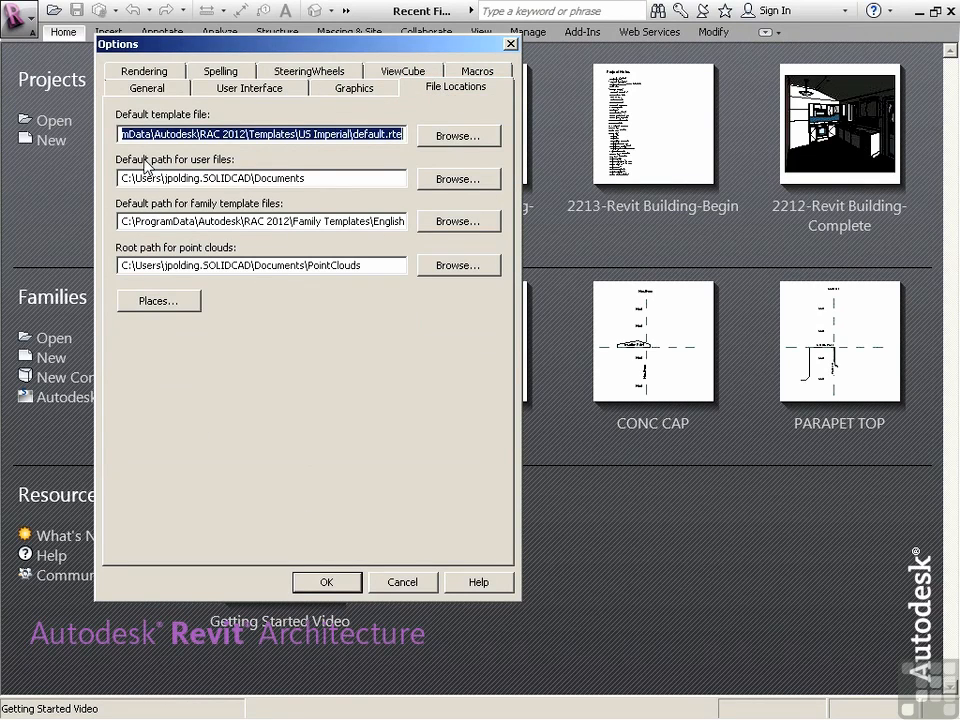
pyautogui.click(136, 177)
pyautogui.click(448, 181)
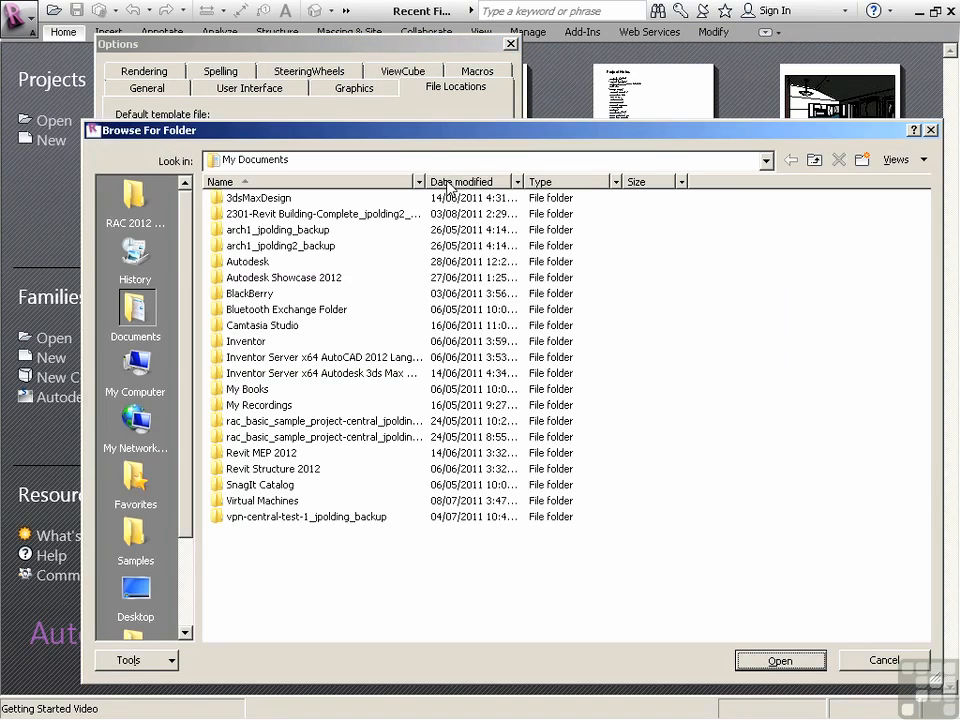
pyautogui.click(135, 198)
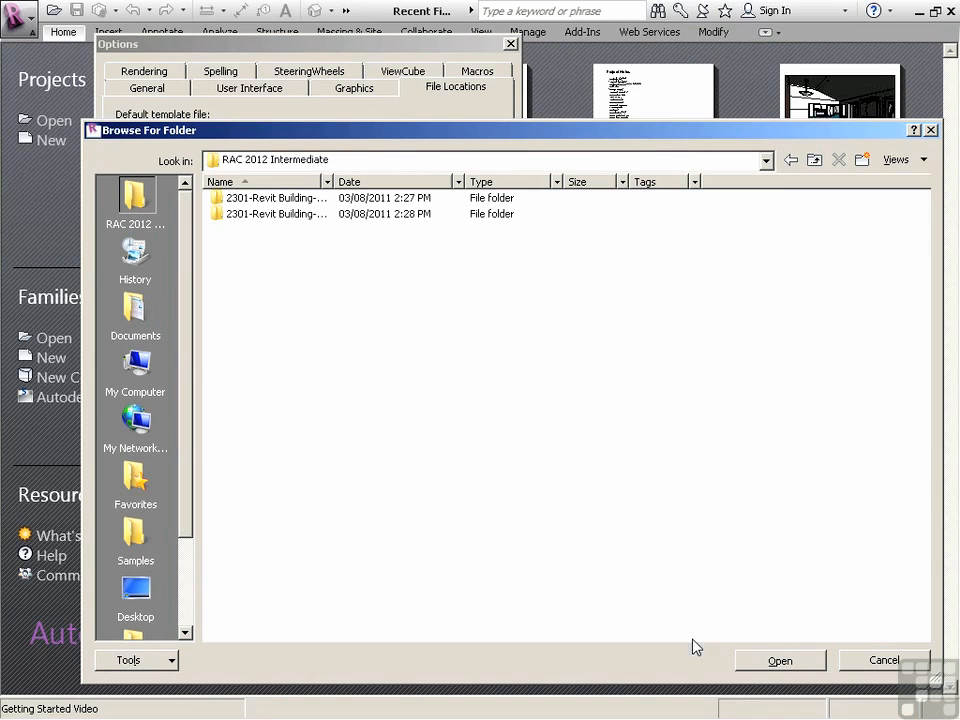
pyautogui.click(788, 662)
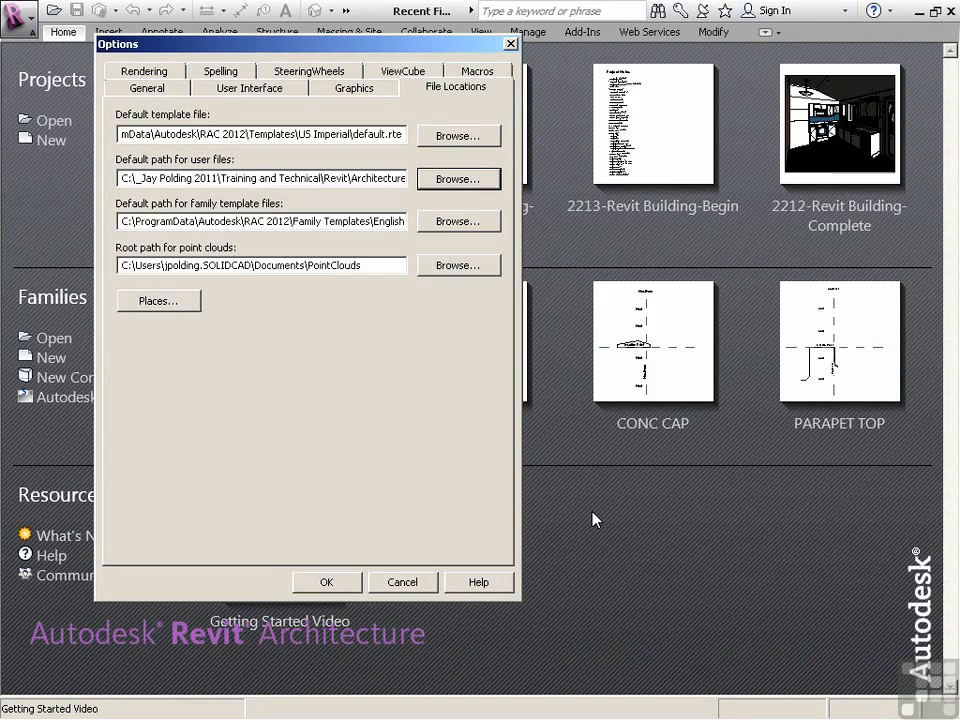
pyautogui.click(337, 582)
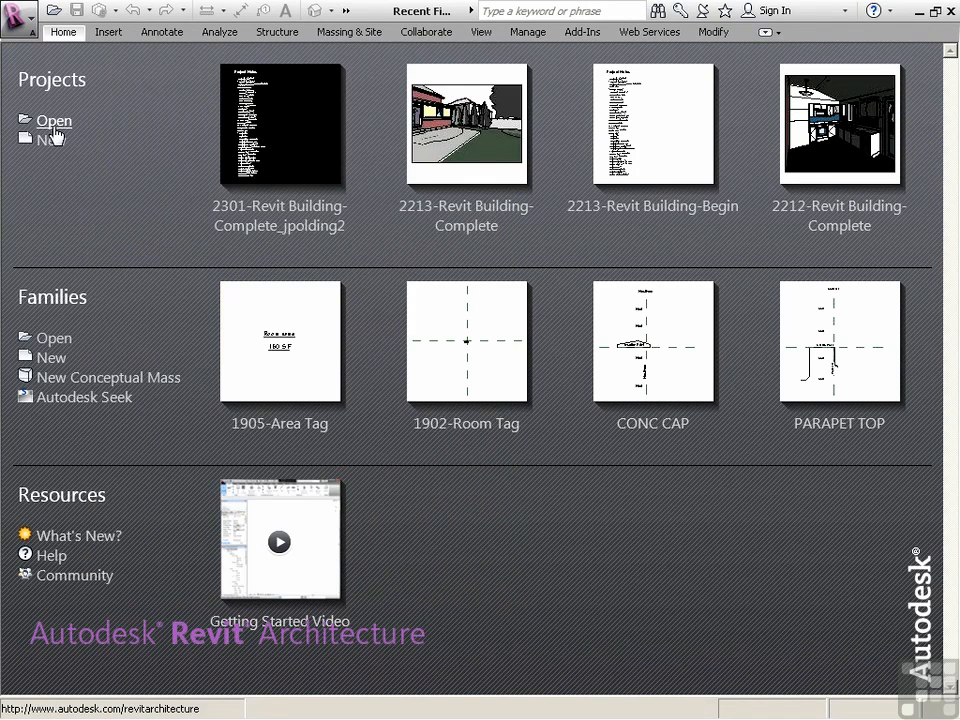
# Step: Open 2301-Revit Building-Complete.rvt from the RAC 2012 Intermediate folder, creating a new local file
pyautogui.click(50, 122)
pyautogui.click(103, 112)
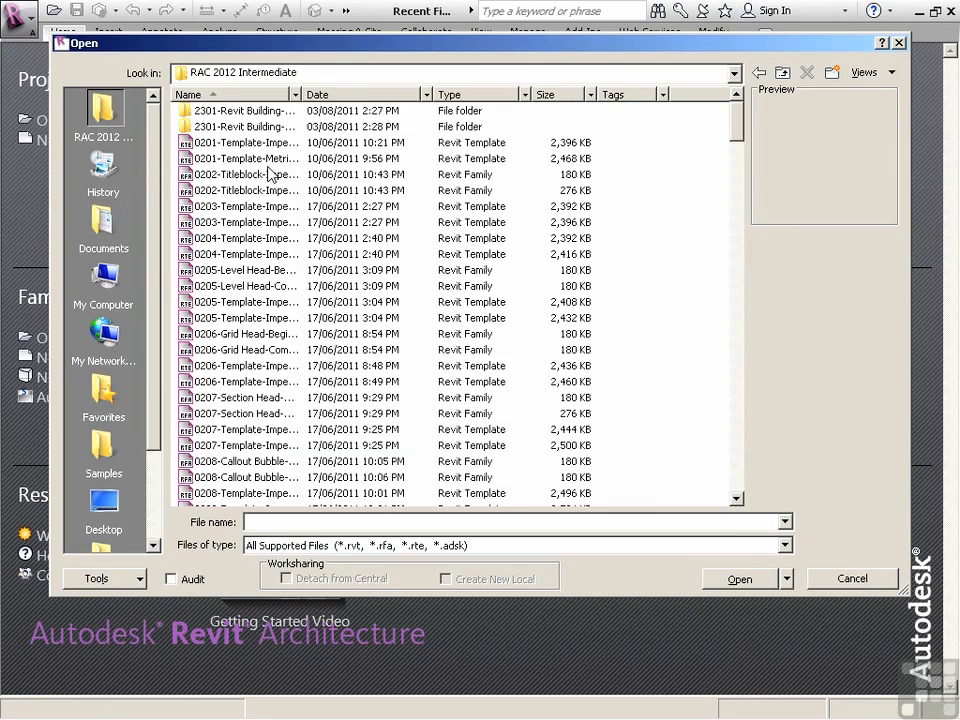
pyautogui.moveTo(737, 128); pyautogui.dragTo(729, 489)
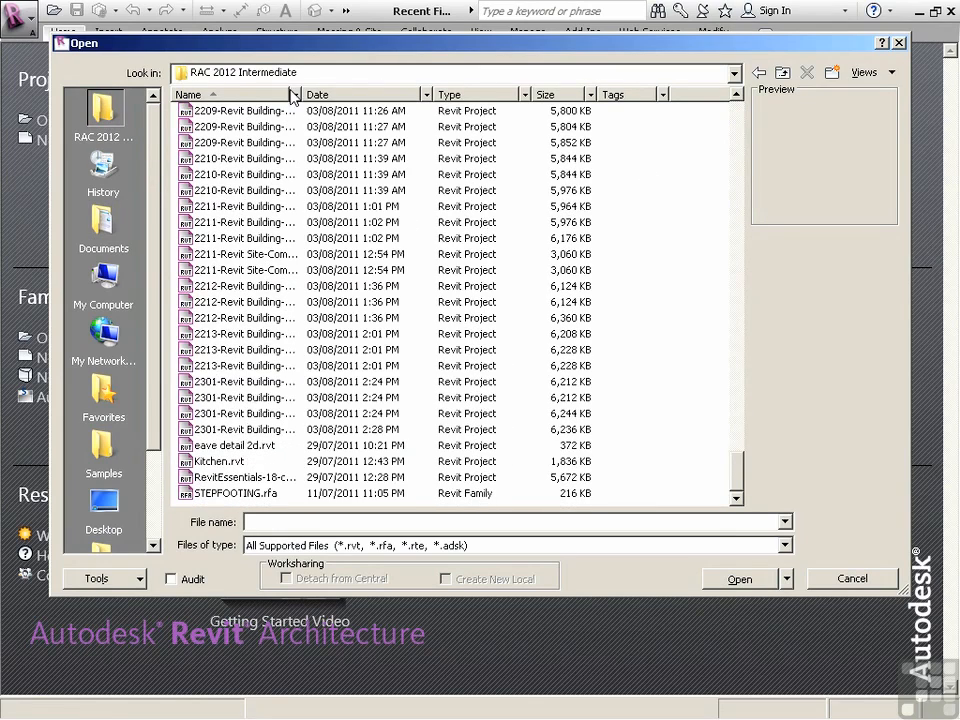
pyautogui.moveTo(303, 95); pyautogui.dragTo(413, 95)
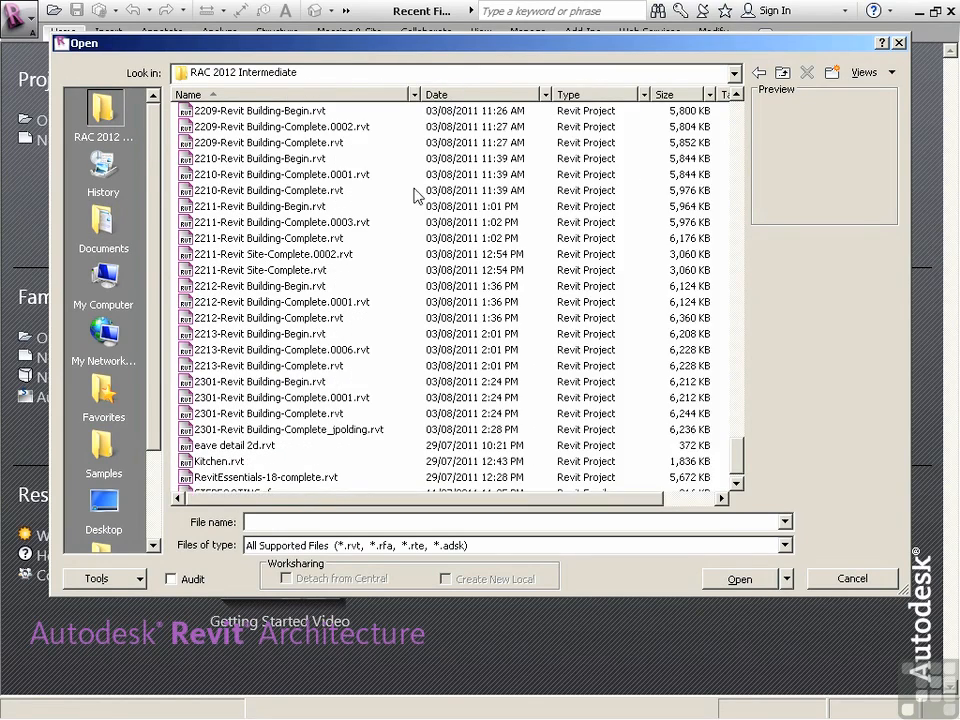
pyautogui.click(257, 414)
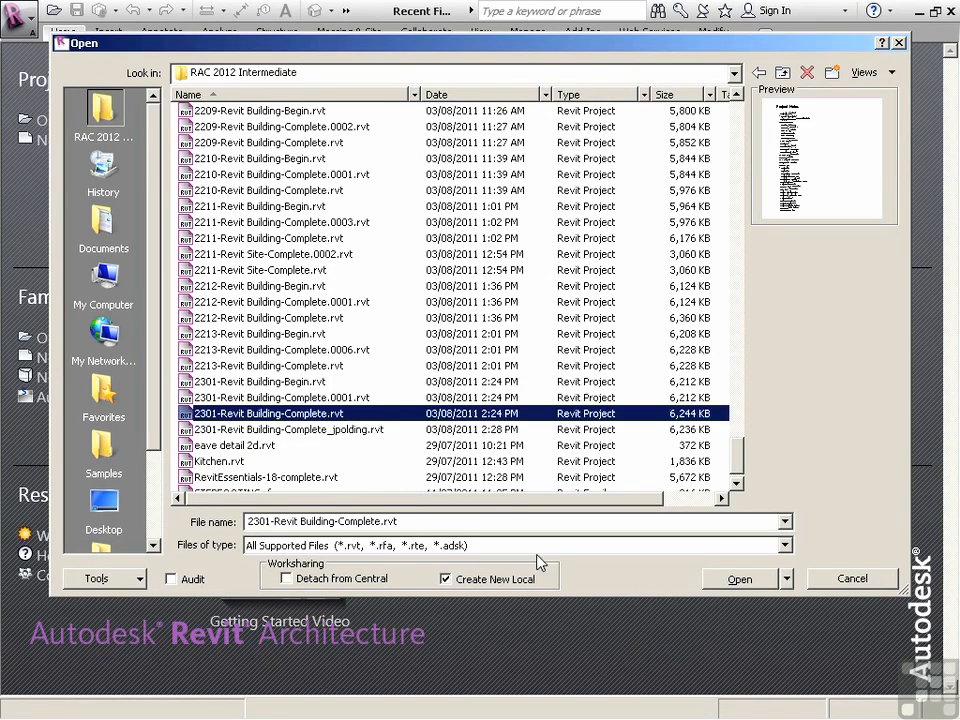
pyautogui.click(740, 580)
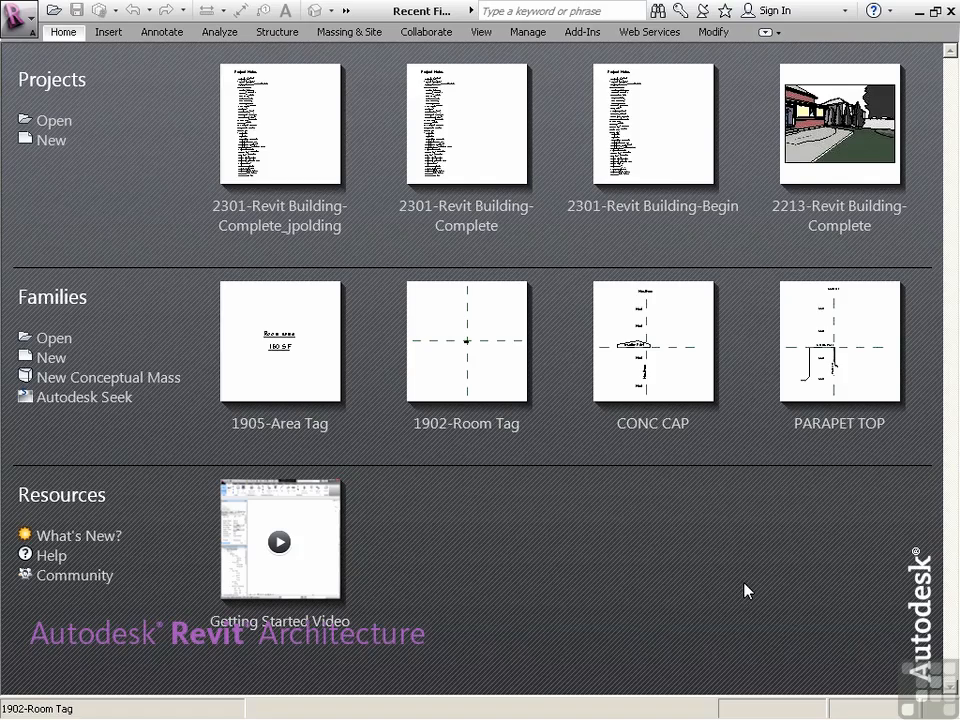
# Step: In the second Revit session, open the central file 2301-Revit Building-Complete.rvt as a new local copy
pyautogui.click(50, 120)
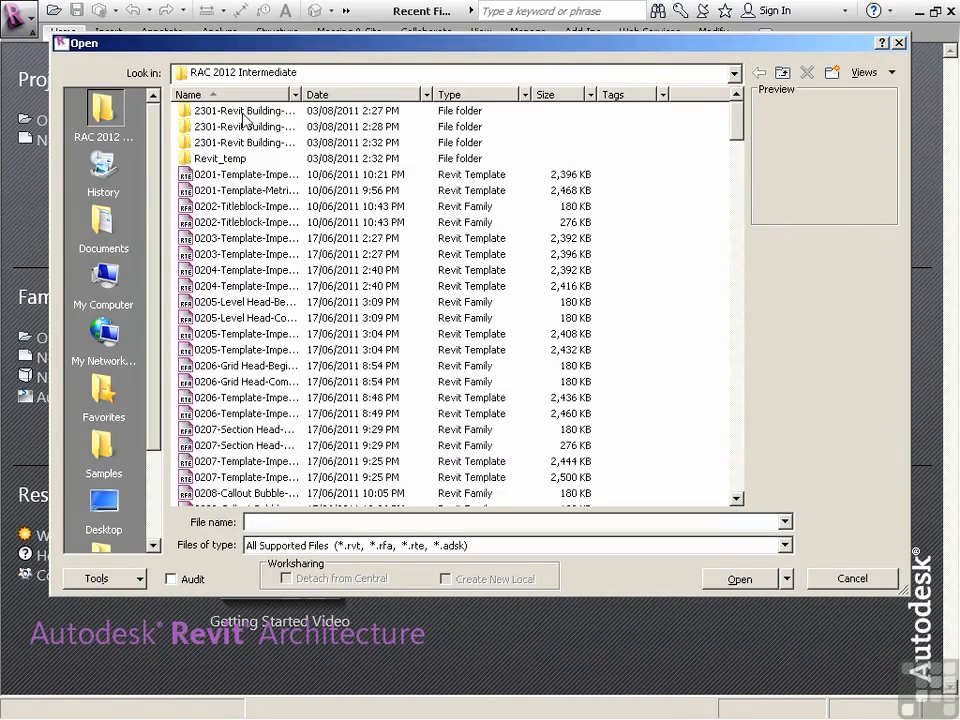
pyautogui.moveTo(737, 118); pyautogui.dragTo(726, 498)
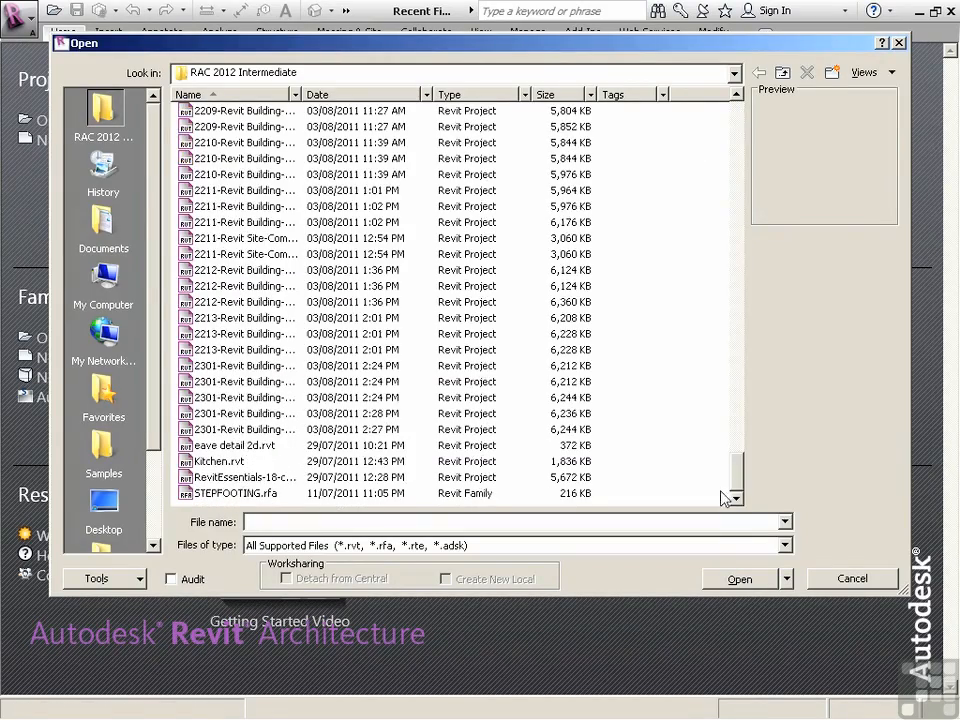
pyautogui.doubleClick(301, 94)
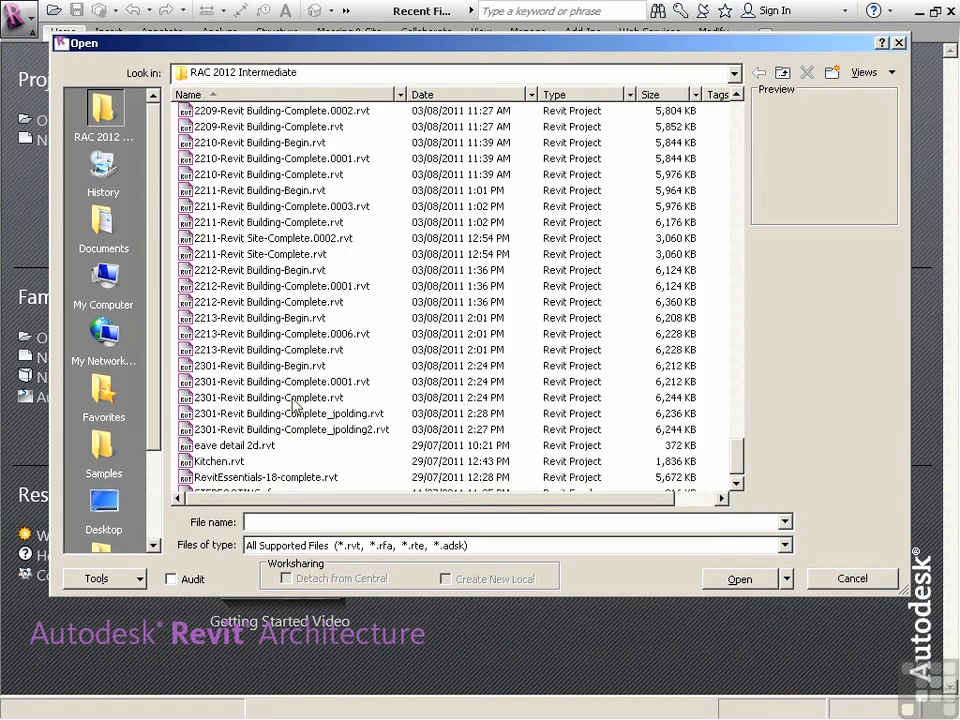
pyautogui.click(280, 397)
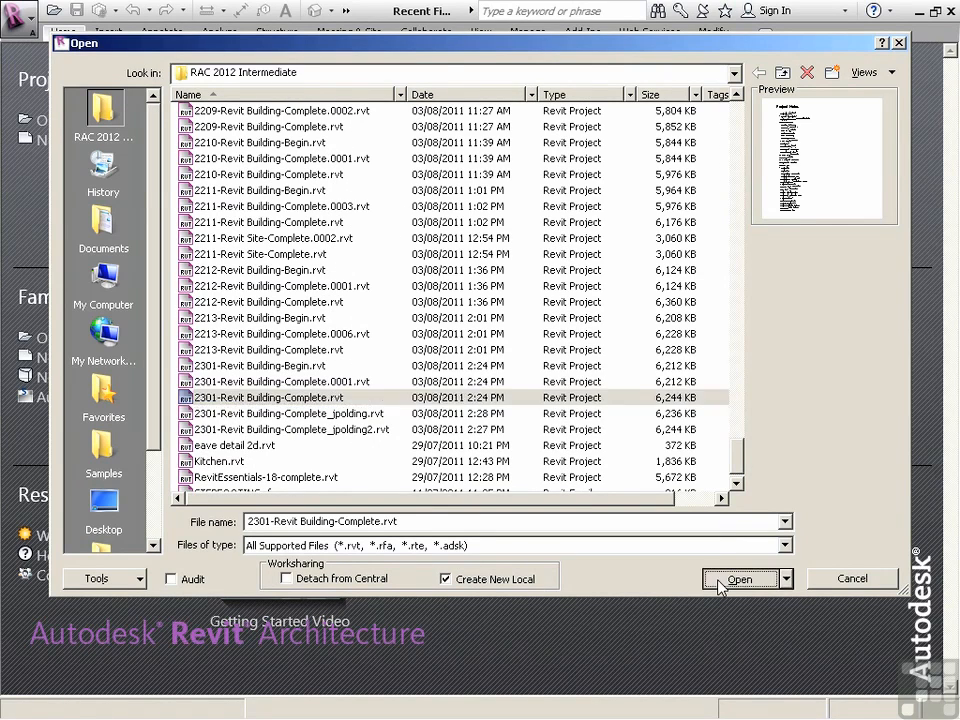
pyautogui.click(724, 580)
pyautogui.click(439, 370)
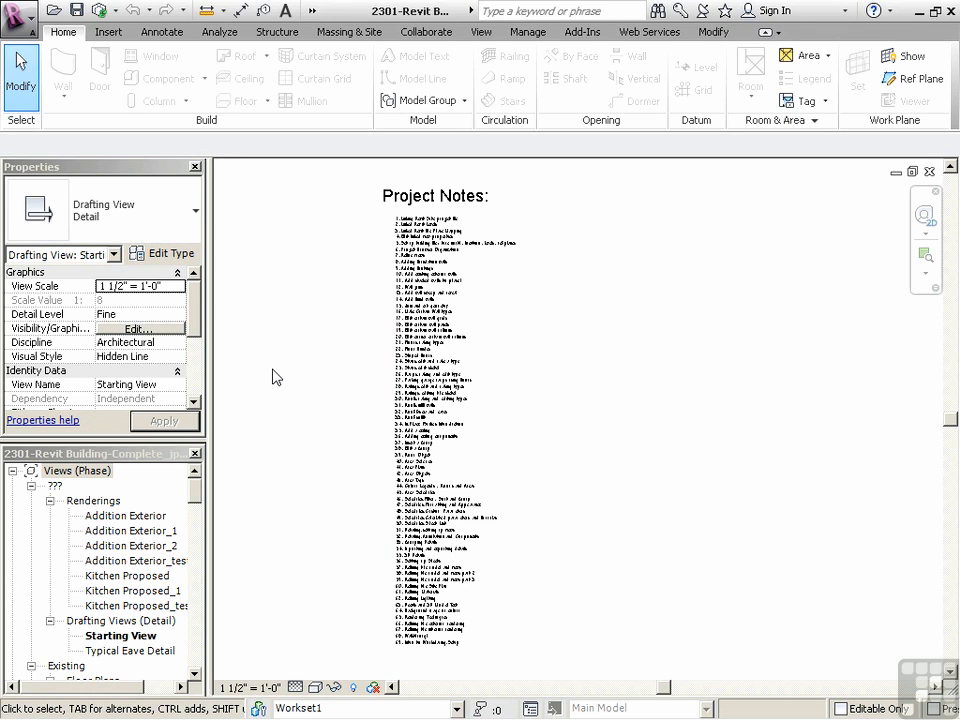
# Step: Switch to the other Revit session and open its Walkthrough 1 and 3D Show Complete views
pyautogui.hotkey('alt', 'Tab')
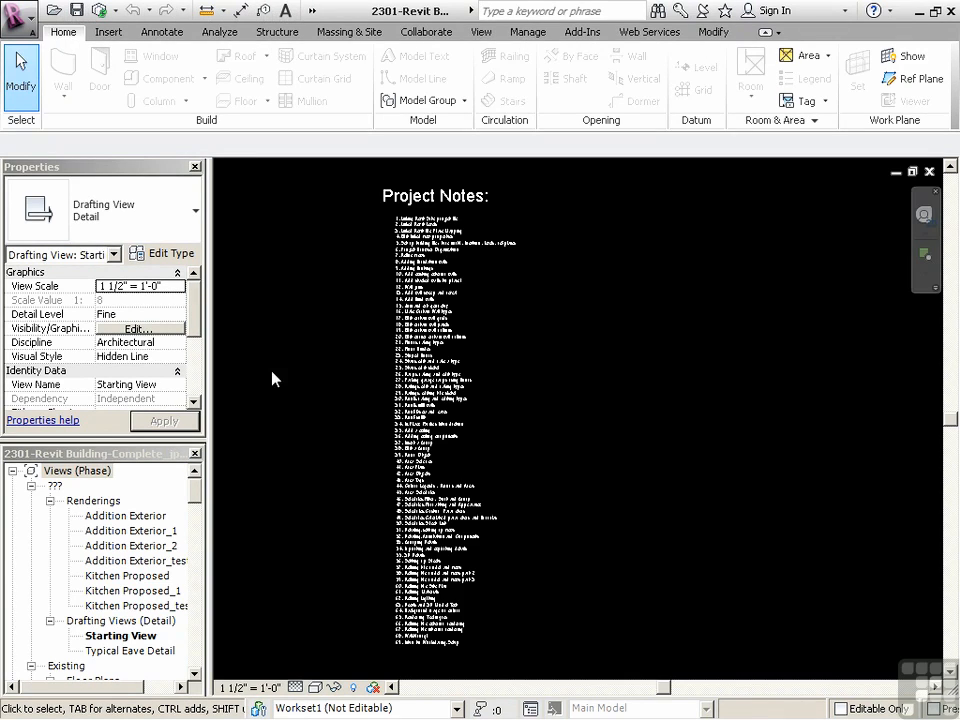
pyautogui.moveTo(197, 500); pyautogui.dragTo(194, 612)
pyautogui.doubleClick(146, 590)
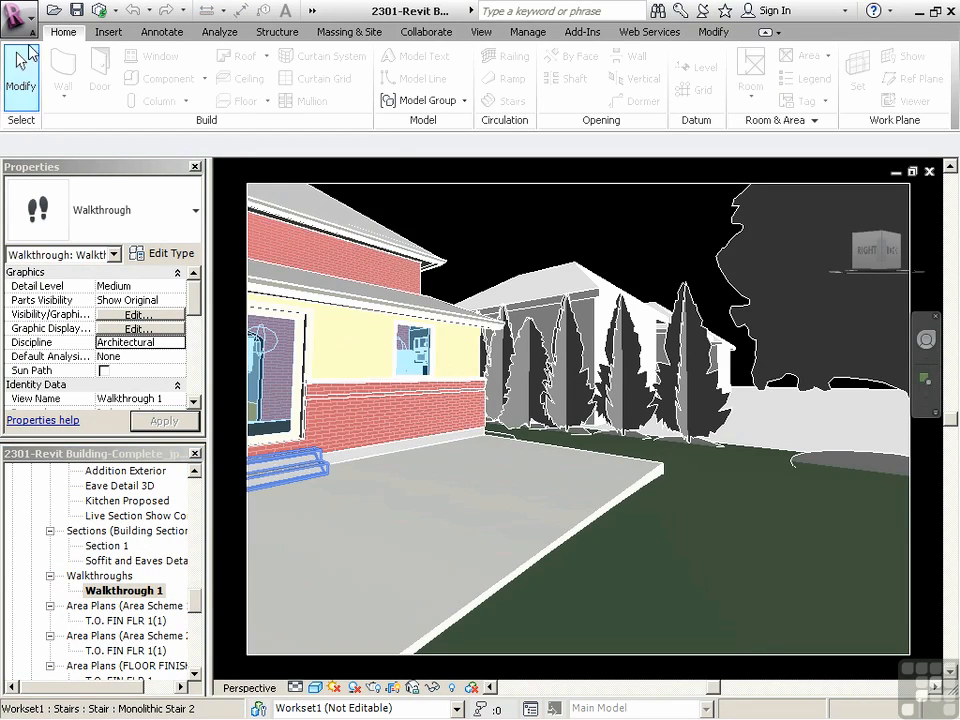
pyautogui.click(17, 15)
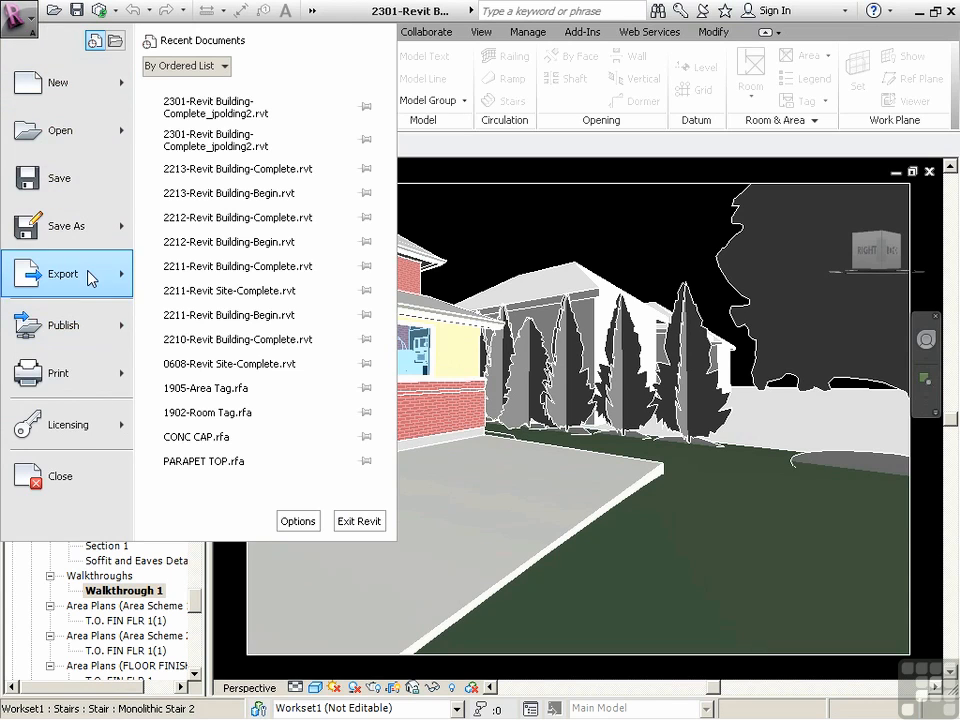
pyautogui.click(303, 8)
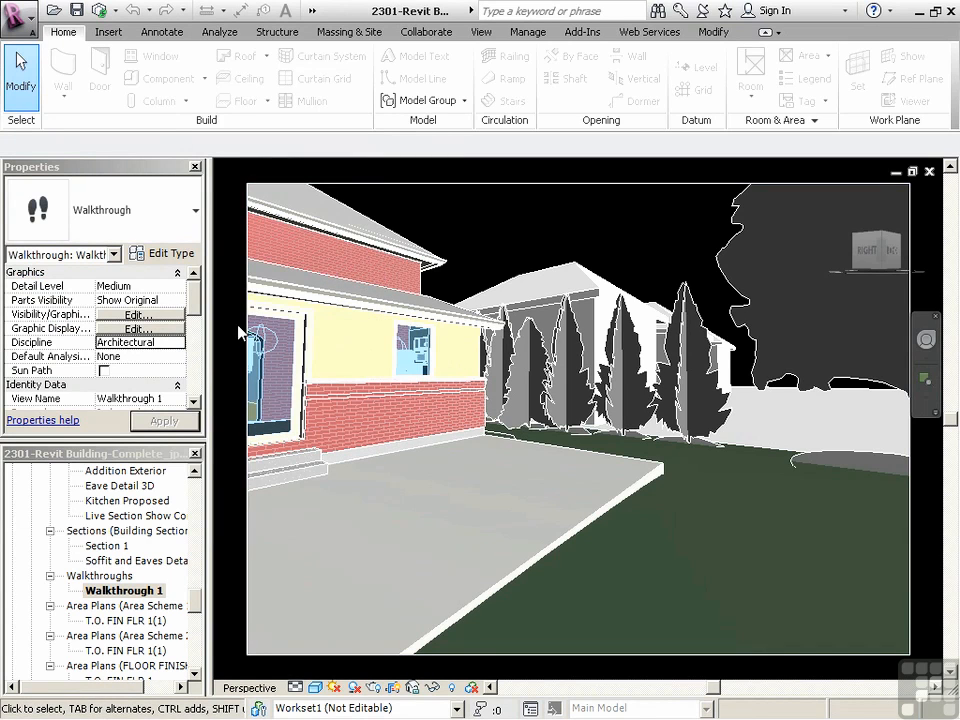
pyautogui.moveTo(195, 606); pyautogui.dragTo(172, 598)
pyautogui.doubleClick(125, 594)
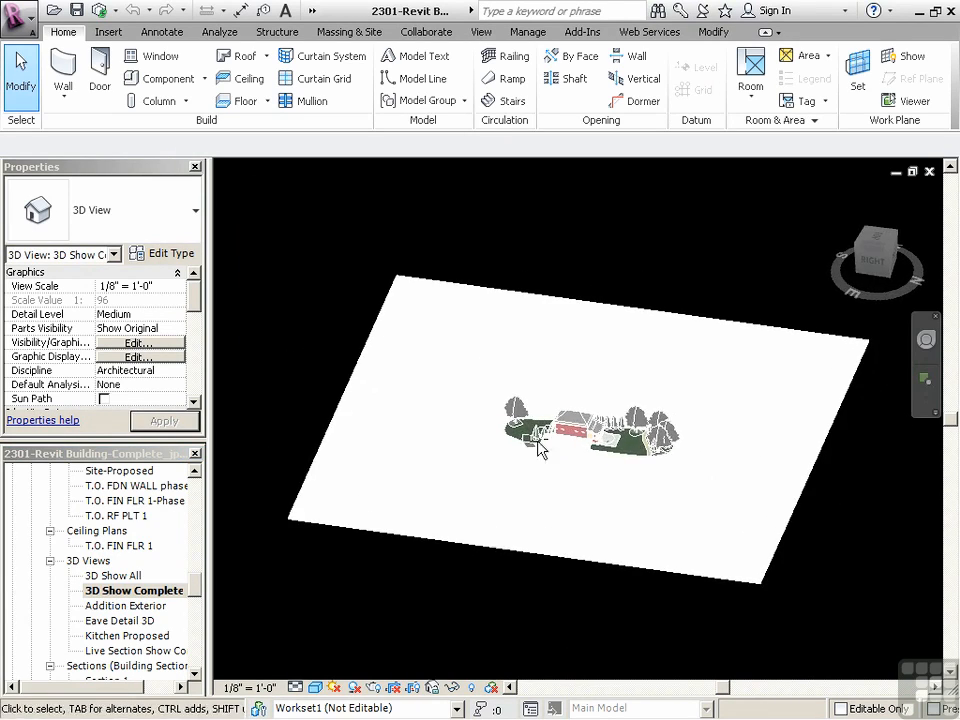
# Step: Switch back to the white-background Revit session and open its 3D Show Complete view
pyautogui.hotkey('alt', 'Tab')
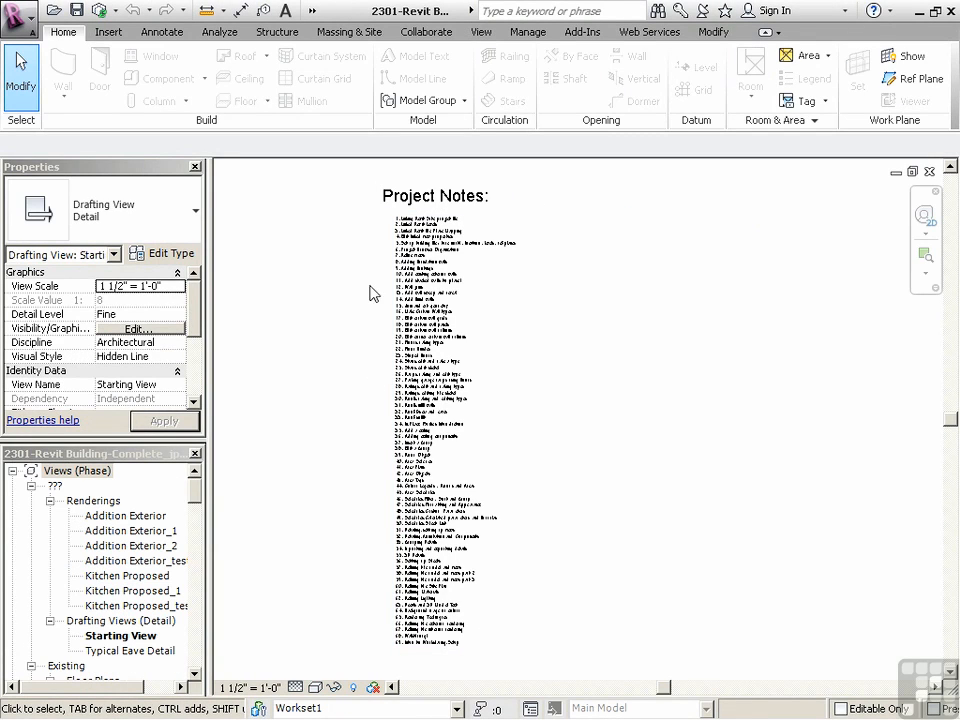
pyautogui.moveTo(195, 490); pyautogui.dragTo(195, 588)
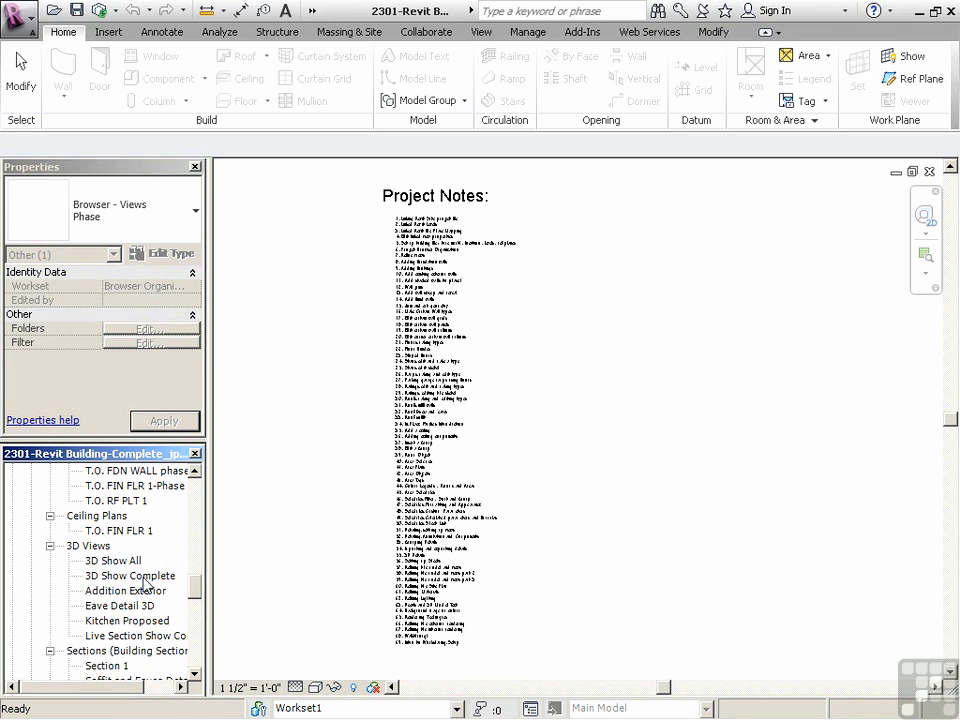
pyautogui.doubleClick(135, 576)
# Step: Select the patio floor beside the house's rear addition and open its boundary for editing
pyautogui.keyDown('shift'); pyautogui.moveTo(527, 459); pyautogui.dragTo(560, 497, button='middle'); pyautogui.keyUp('shift')
pyautogui.scroll(5, 560, 497)
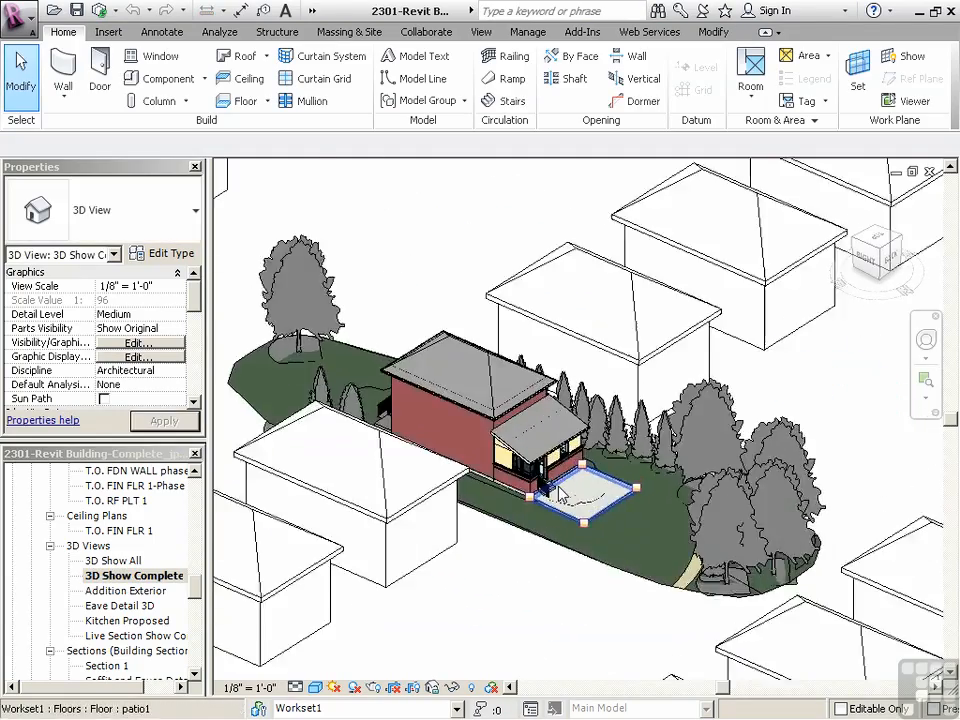
pyautogui.scroll(5, 560, 497)
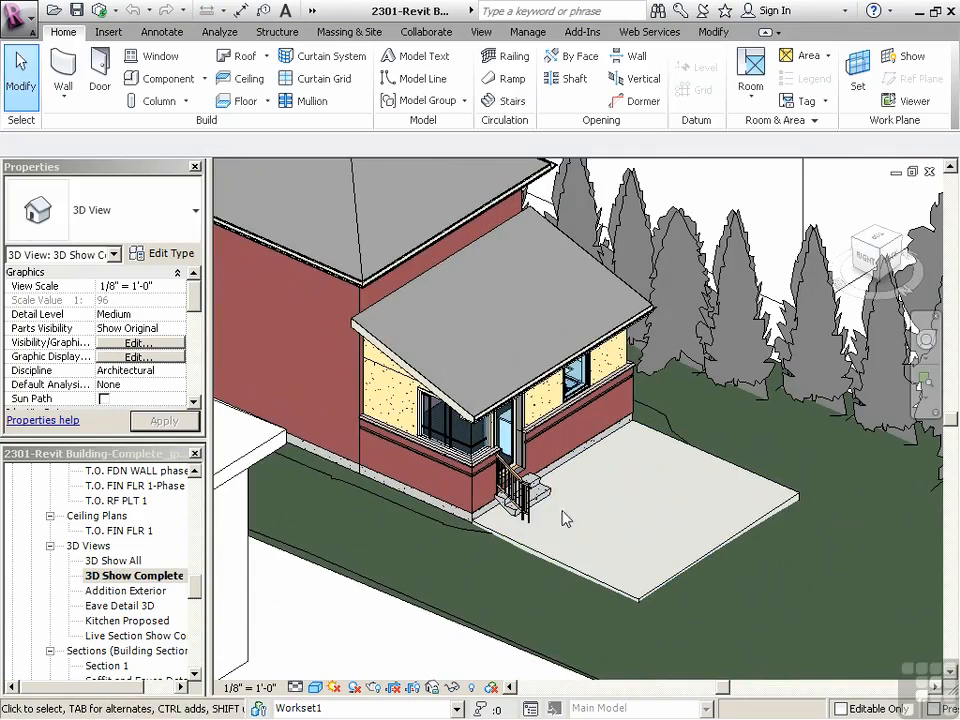
pyautogui.click(717, 604)
pyautogui.click(717, 92)
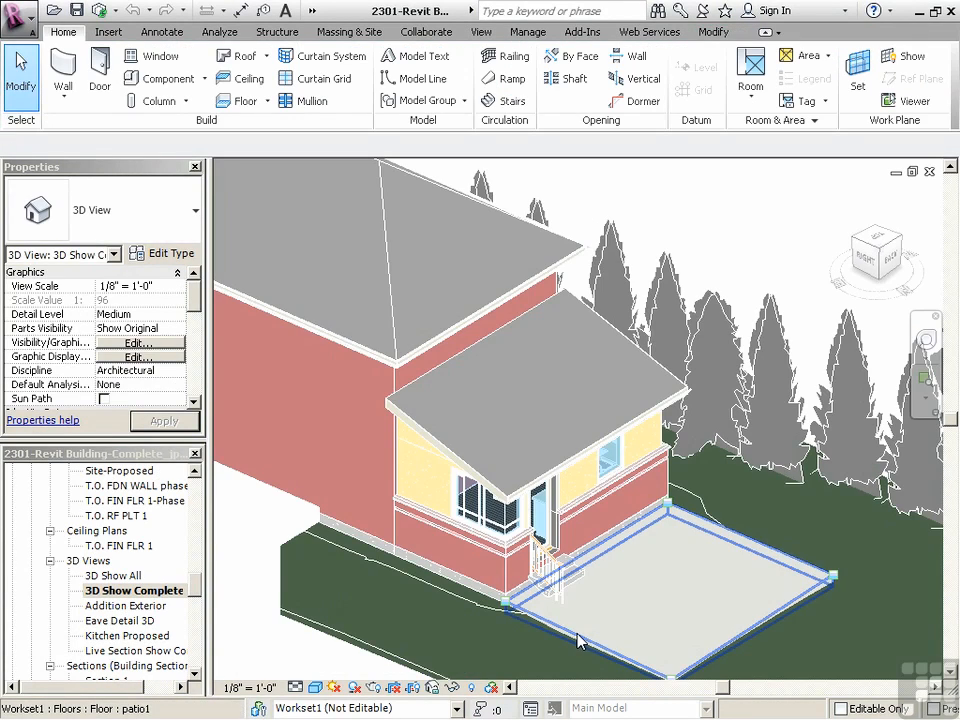
# Step: Try to move the patio floor in the session of the second user, and dismiss the resulting error
pyautogui.click(675, 604)
pyautogui.scroll(4, 594, 516)
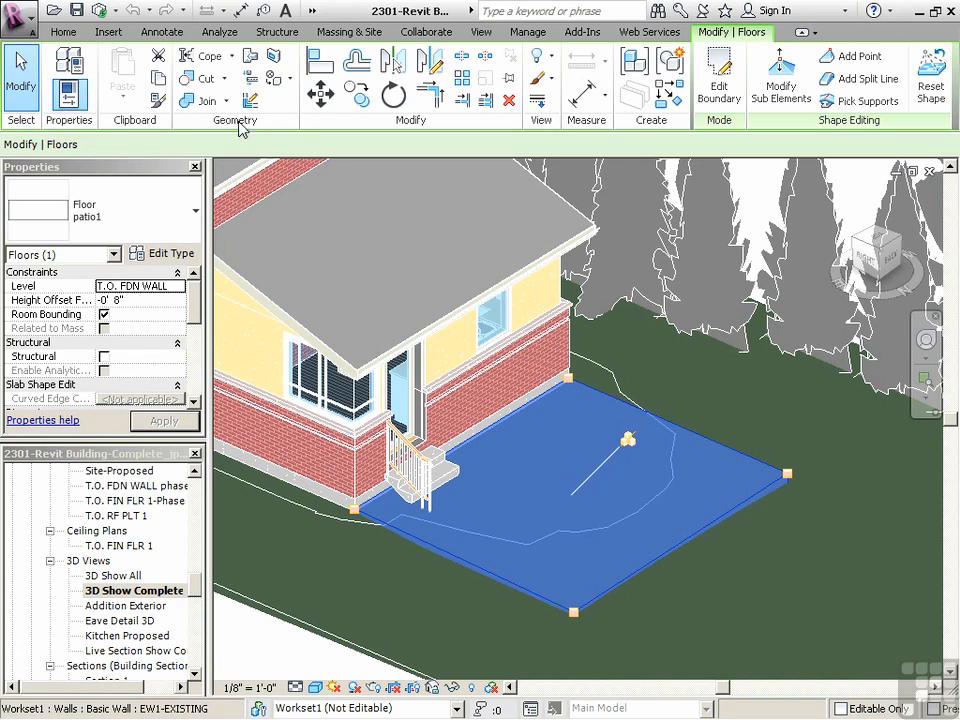
pyautogui.click(320, 93)
pyautogui.click(592, 470)
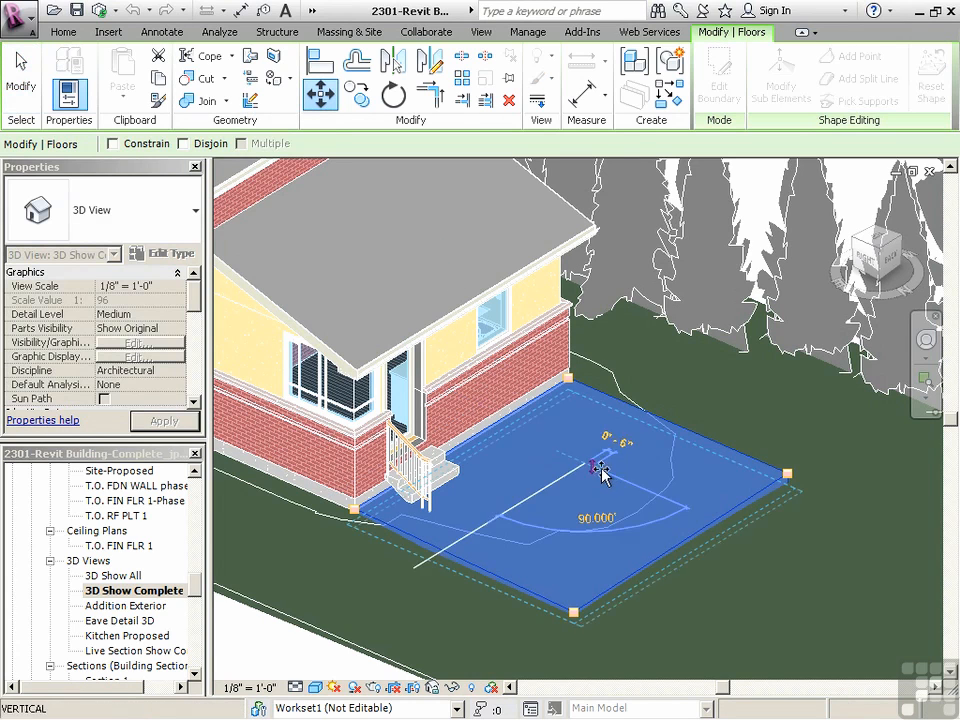
pyautogui.click(634, 489)
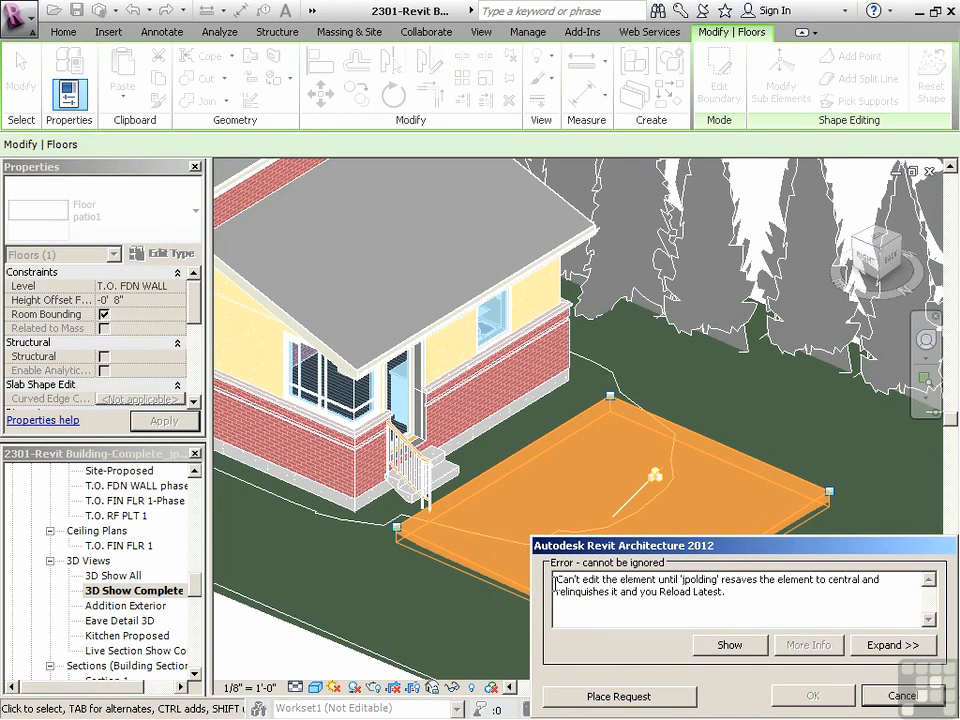
pyautogui.moveTo(560, 580); pyautogui.dragTo(742, 582)
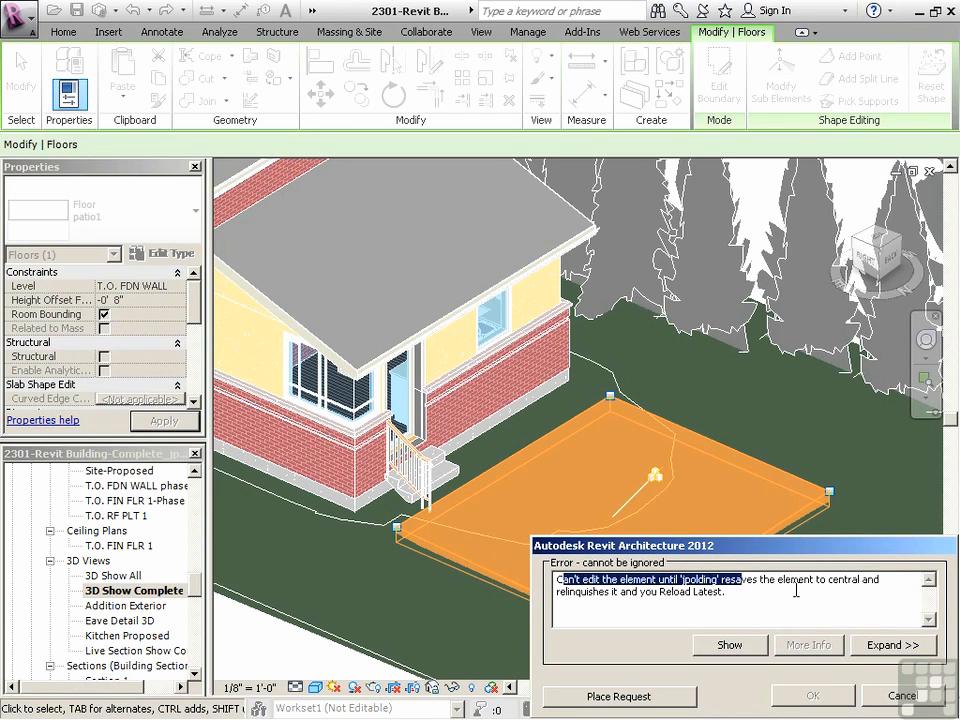
pyautogui.click(903, 697)
# Step: Return to the first user's session, shorten the patio floor to 14'-0" at its outer boundary line, and finish without attaching walls
pyautogui.hotkey('alt', 'Tab')
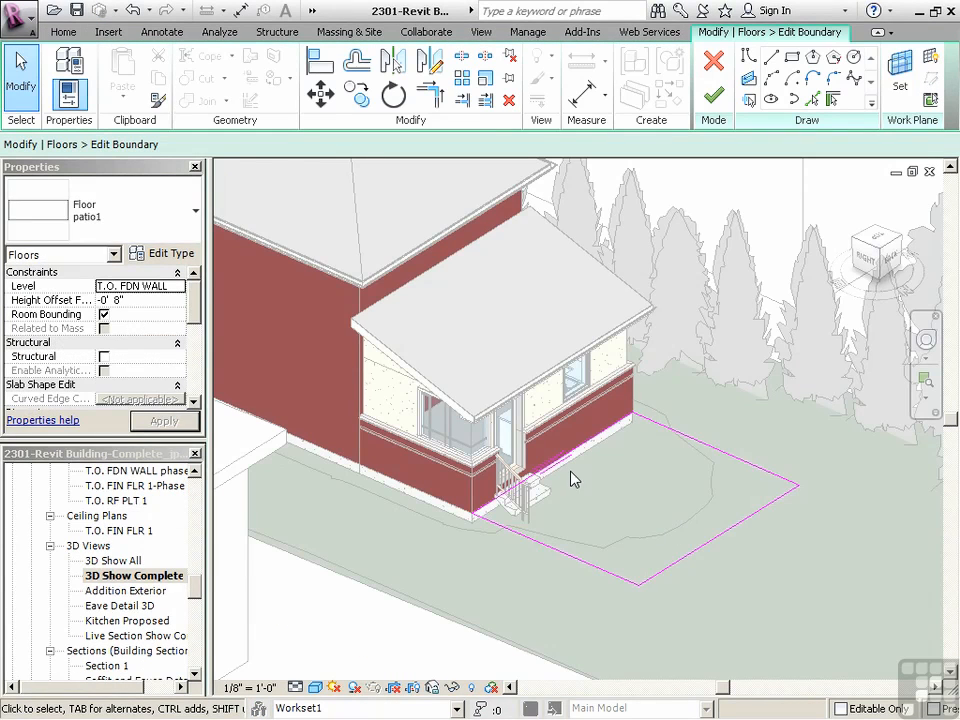
pyautogui.click(724, 534)
pyautogui.moveTo(729, 523); pyautogui.dragTo(710, 524)
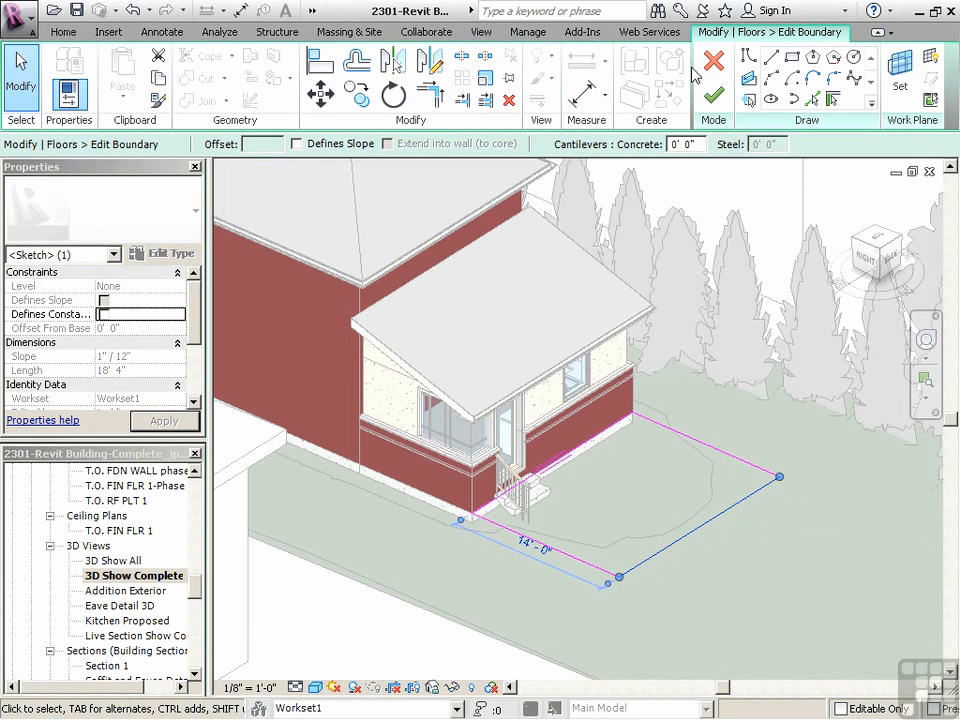
pyautogui.click(713, 95)
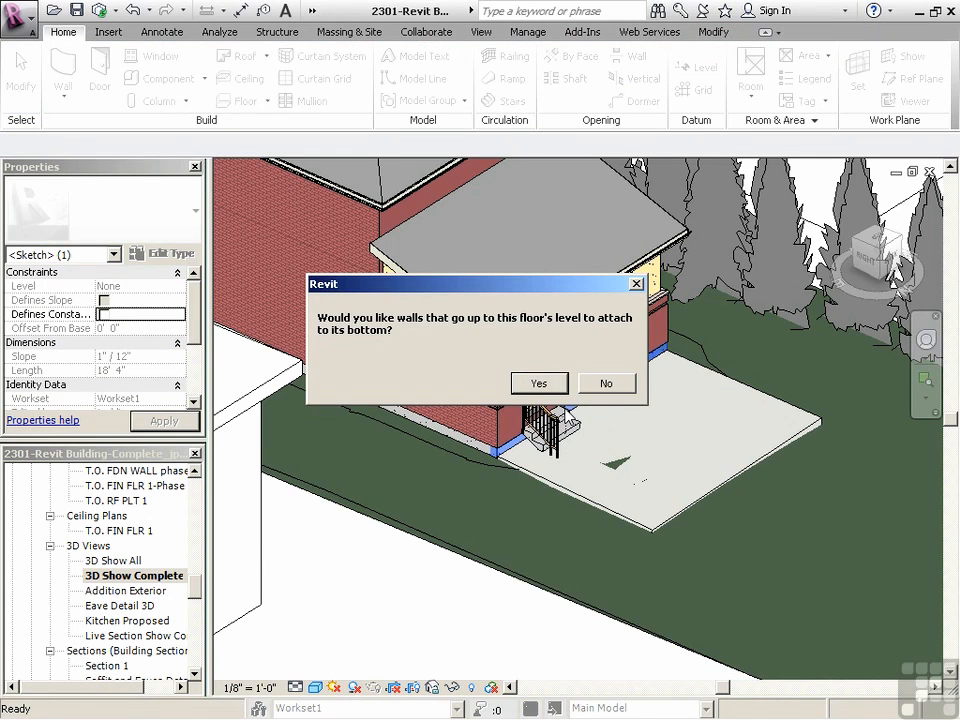
pyautogui.click(606, 384)
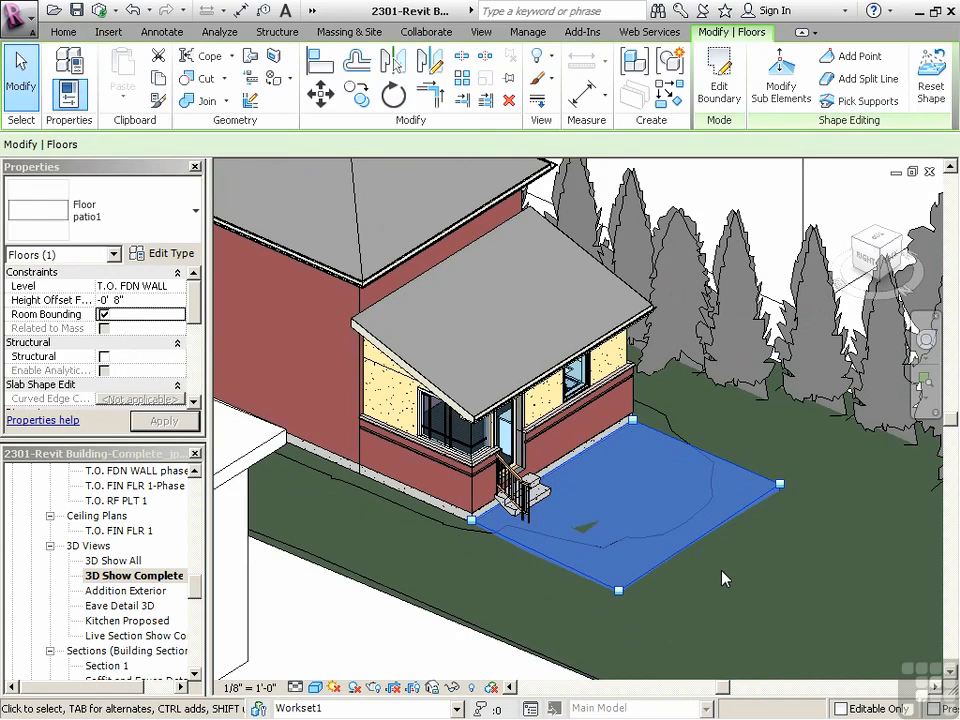
pyautogui.press('Escape')
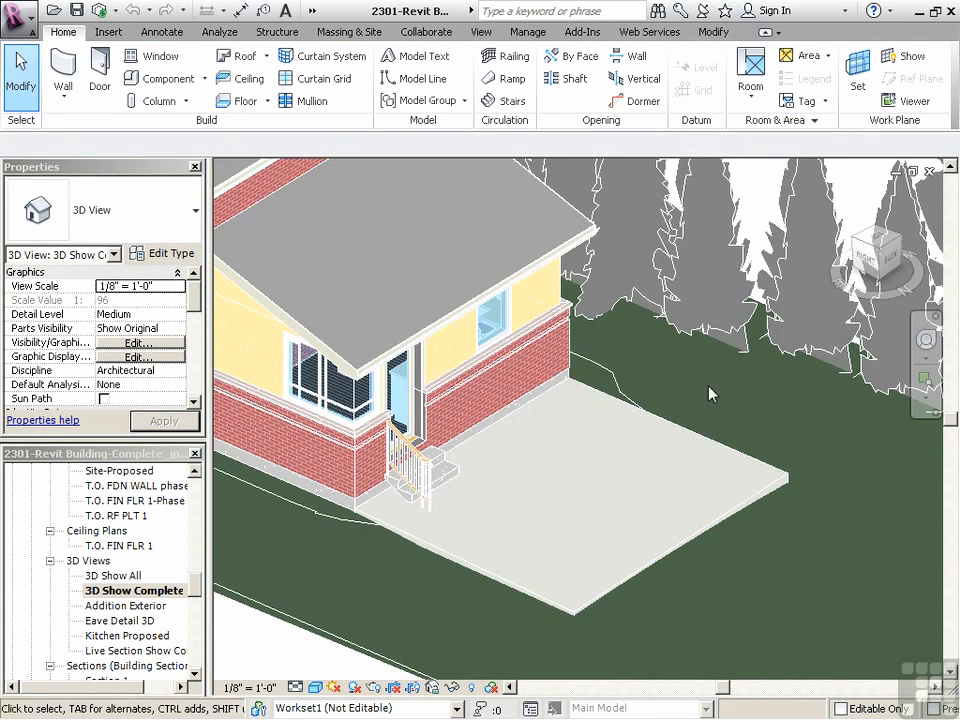
# Step: Retry moving the patio floor in the second user's session, review the central and Reload Latest wording, and cancel the edit
pyautogui.click(782, 477)
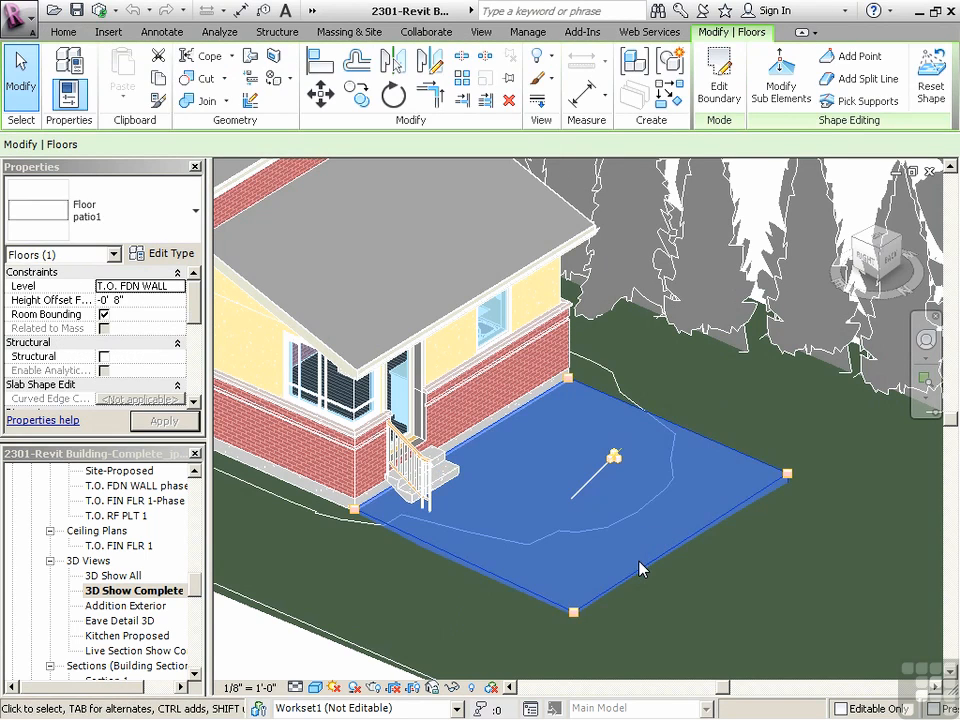
pyautogui.moveTo(640, 567); pyautogui.dragTo(670, 589)
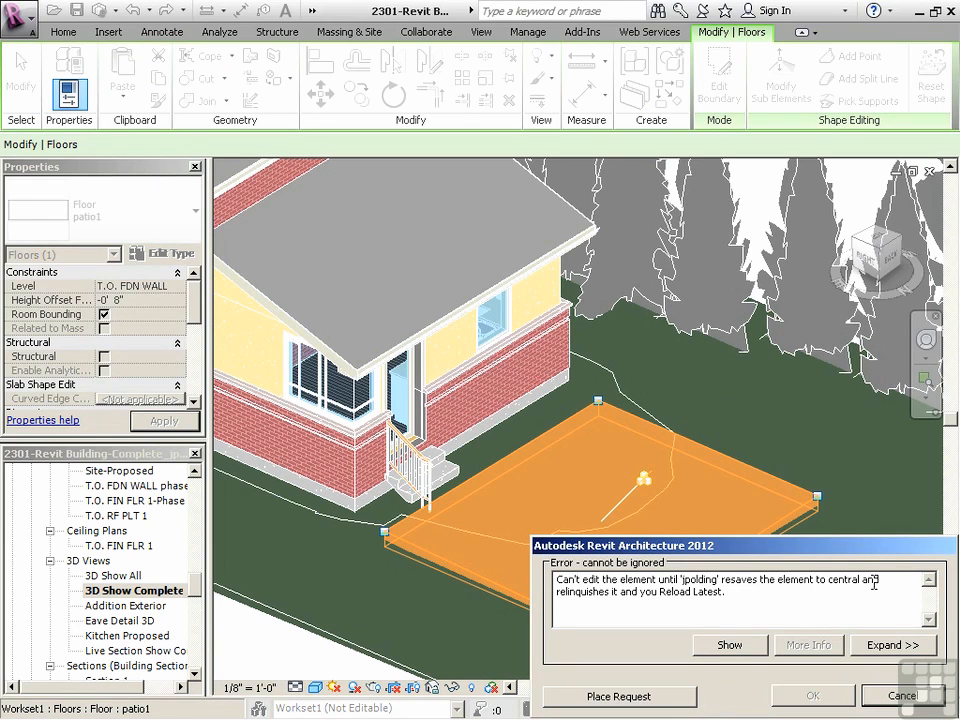
pyautogui.moveTo(866, 583); pyautogui.dragTo(818, 587)
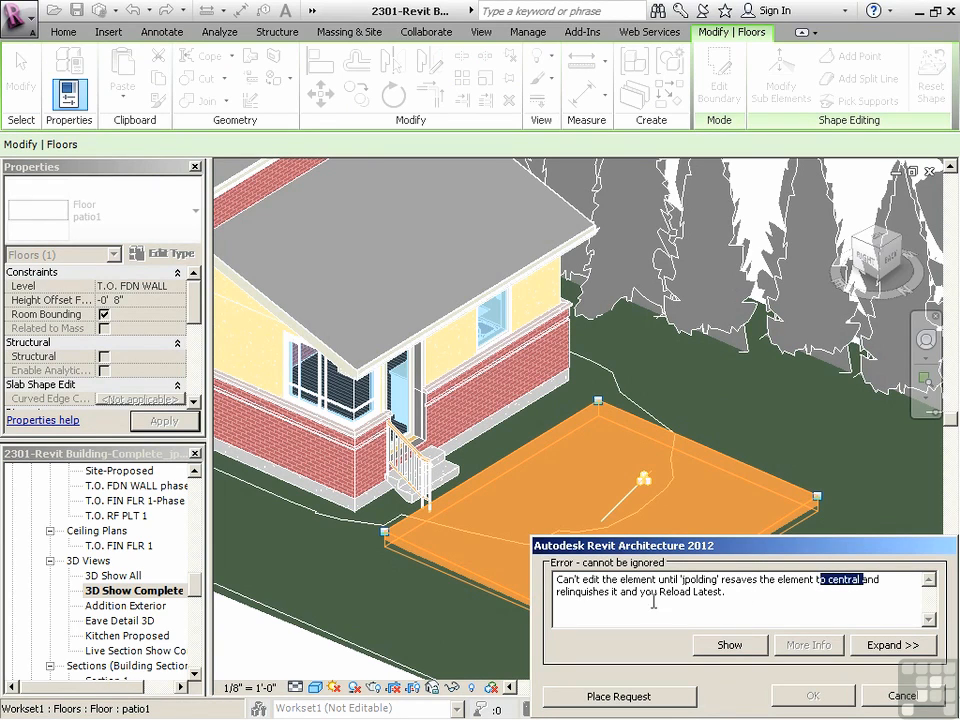
pyautogui.moveTo(576, 591); pyautogui.dragTo(712, 592)
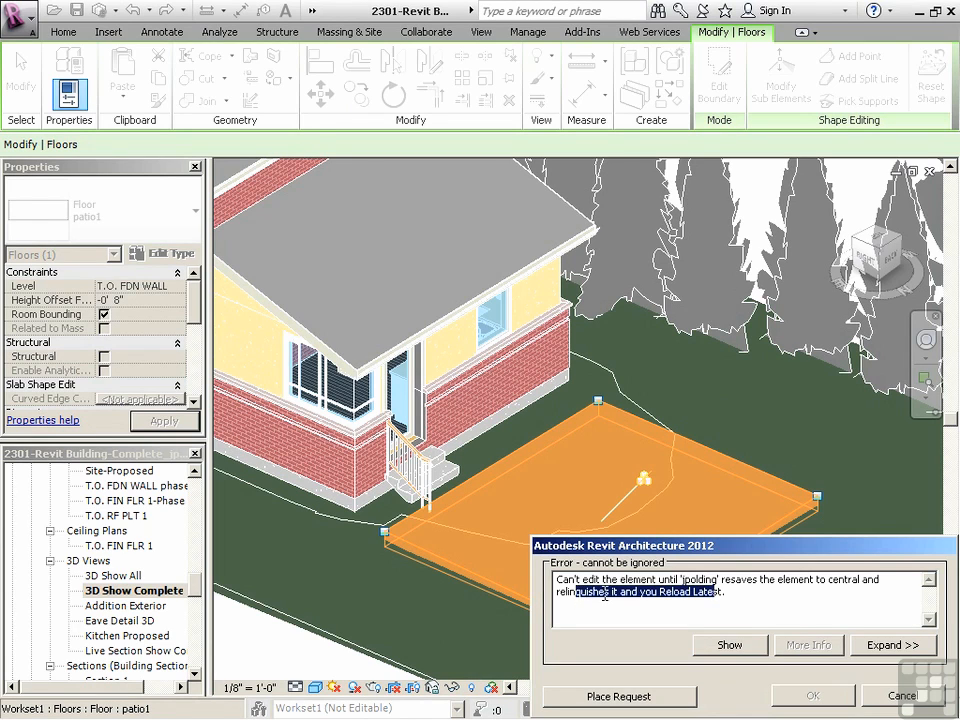
pyautogui.click(693, 592)
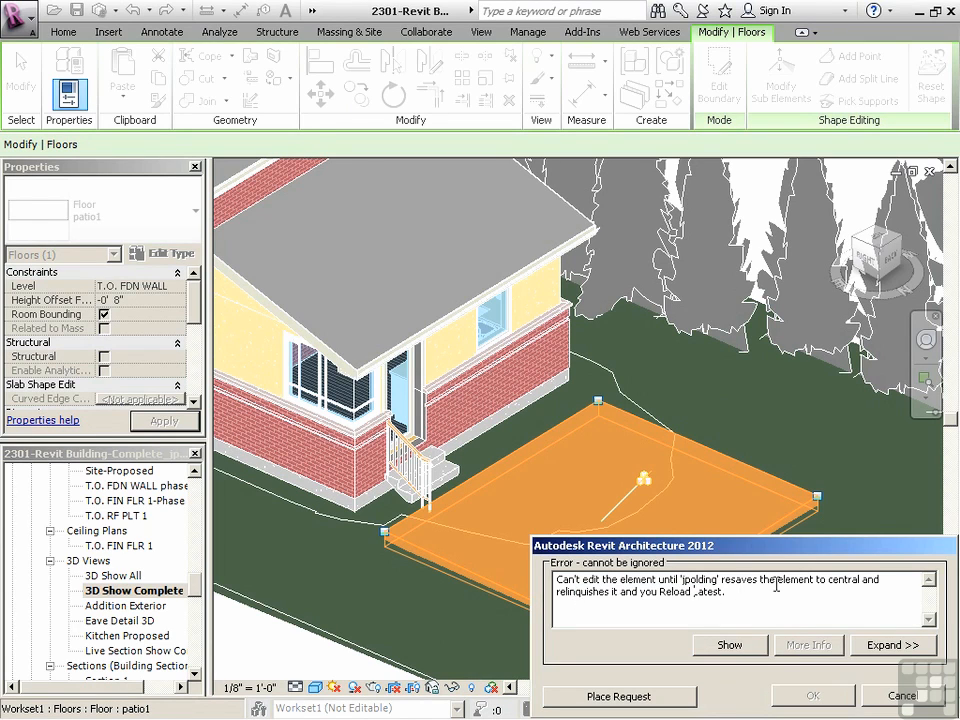
pyautogui.click(903, 695)
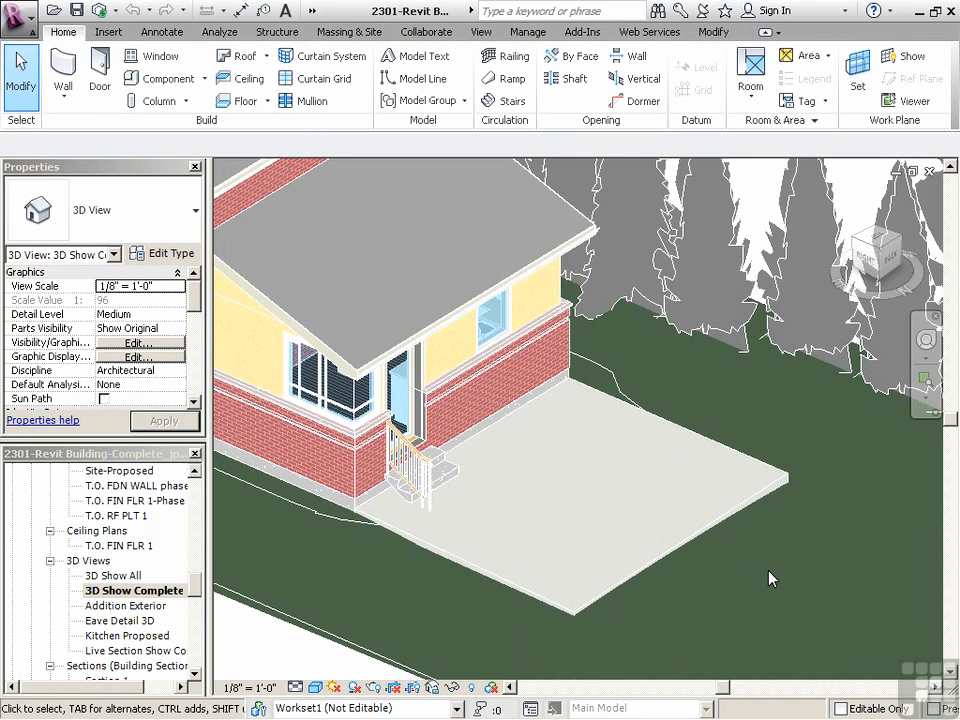
# Step: Switch to the first user's session and synchronize with central, saving the local file before and after
pyautogui.hotkey('alt', 'Tab')
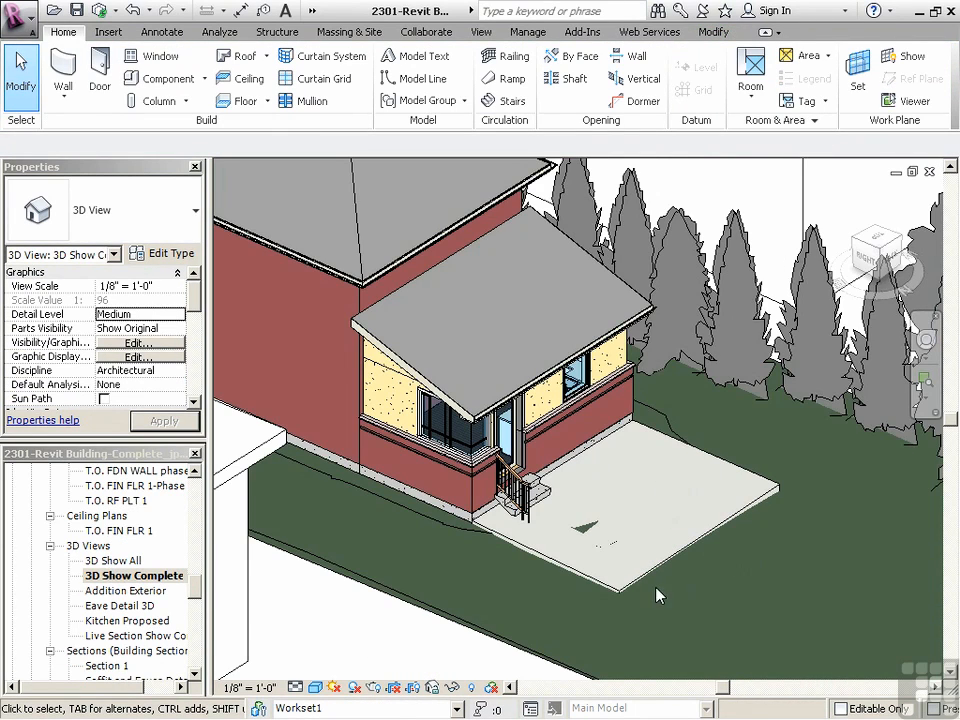
pyautogui.keyDown('shift'); pyautogui.moveTo(624, 487); pyautogui.dragTo(707, 492, button='middle'); pyautogui.keyUp('shift')
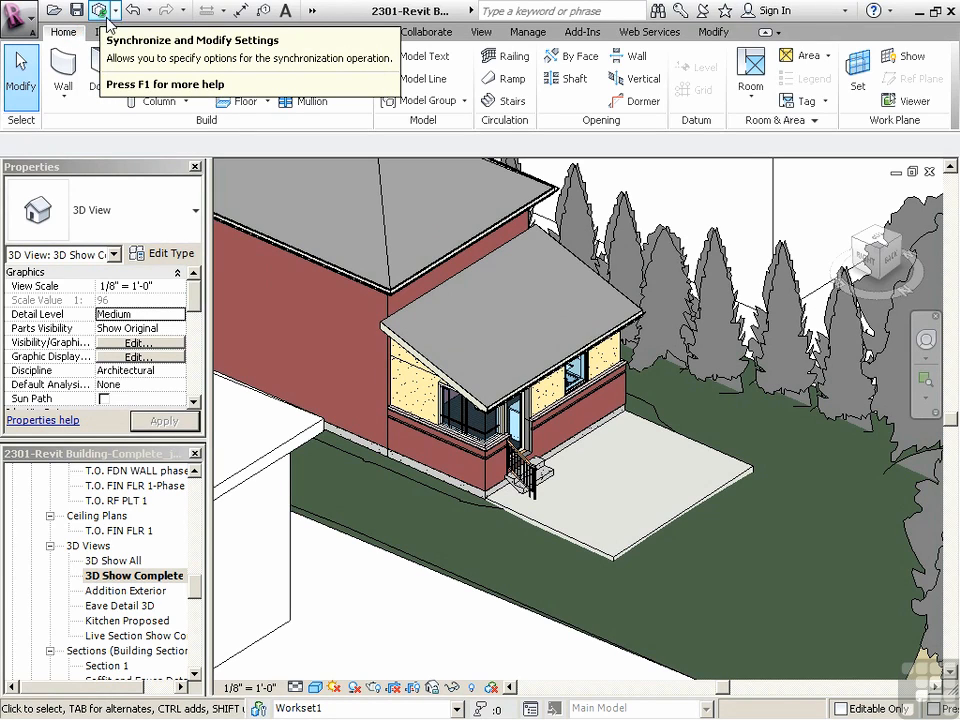
pyautogui.click(420, 32)
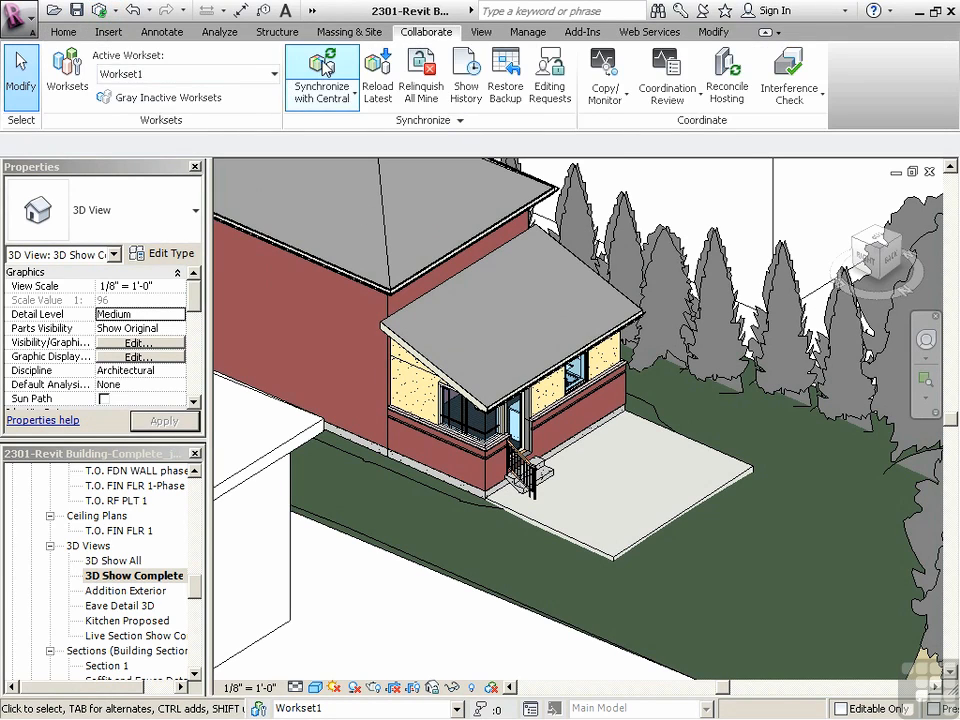
pyautogui.click(324, 66)
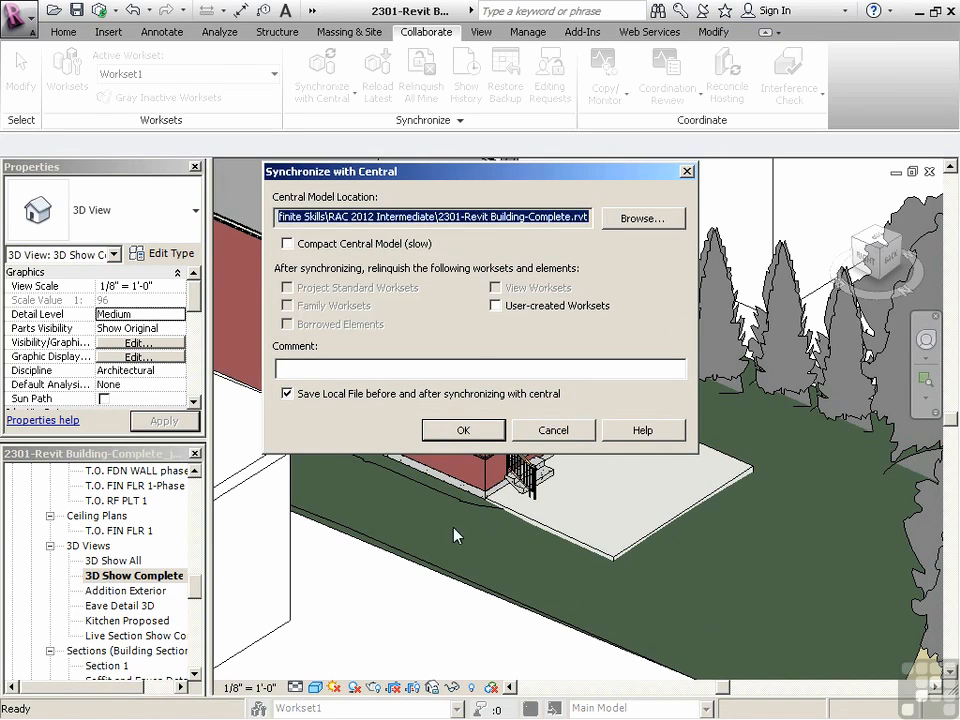
pyautogui.click(463, 429)
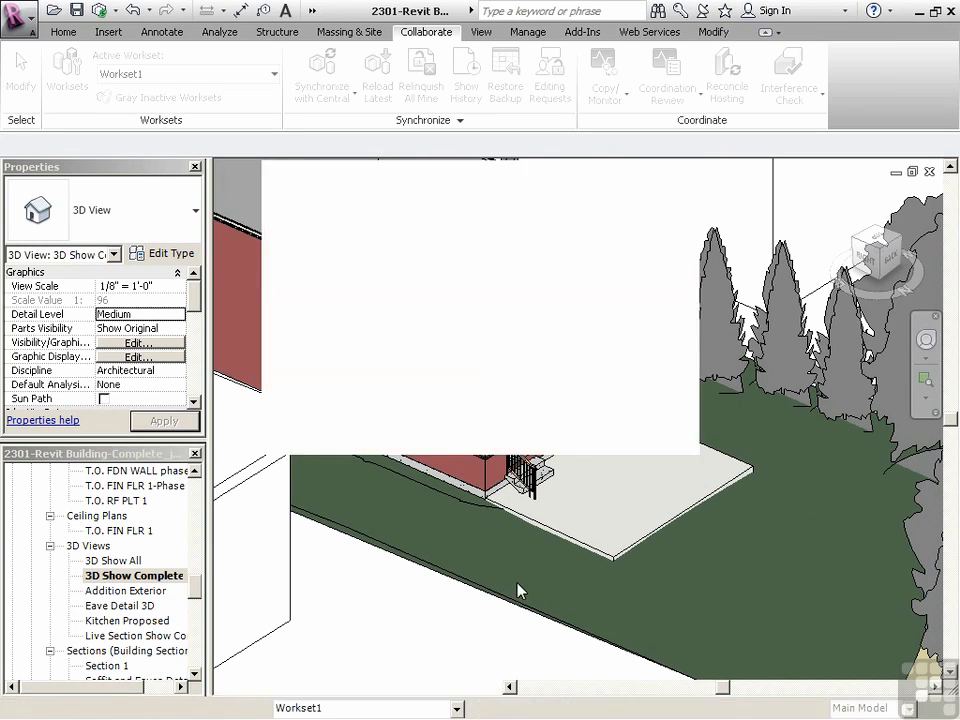
# Step: Switch to the second user's session, try relocating the patio floor with the Move tool, and cancel the blocked edit
pyautogui.hotkey('alt', 'Tab')
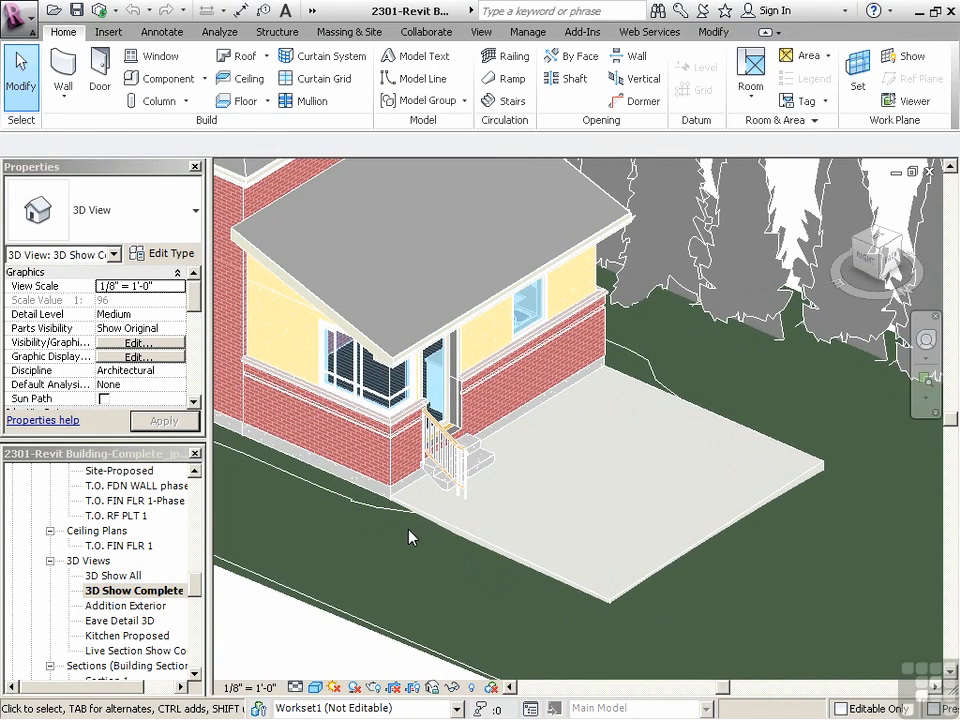
pyautogui.click(582, 576)
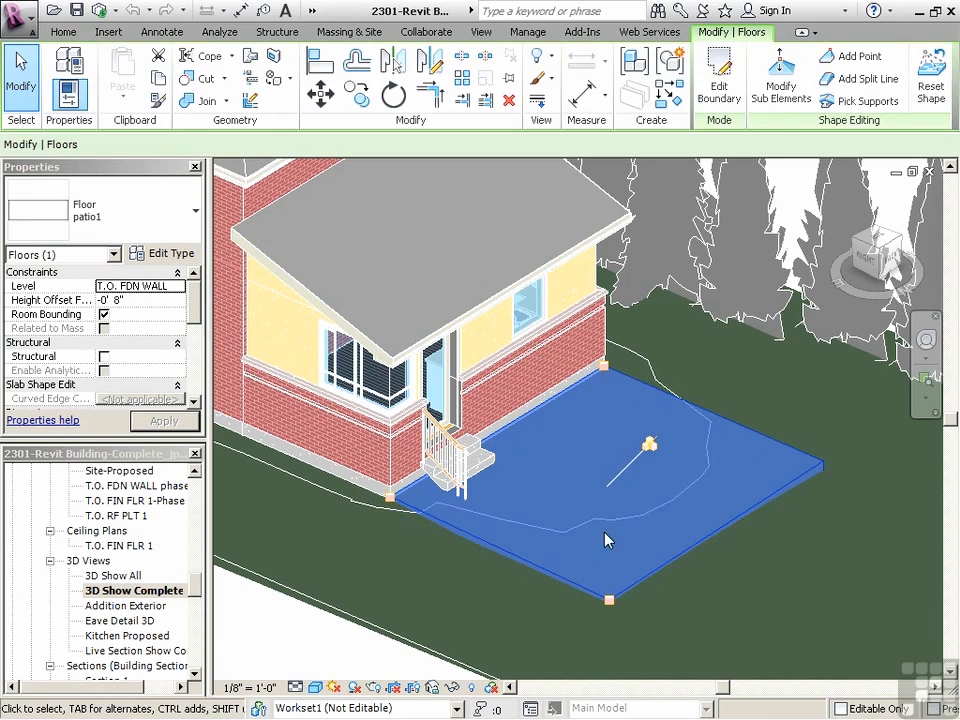
pyautogui.click(320, 93)
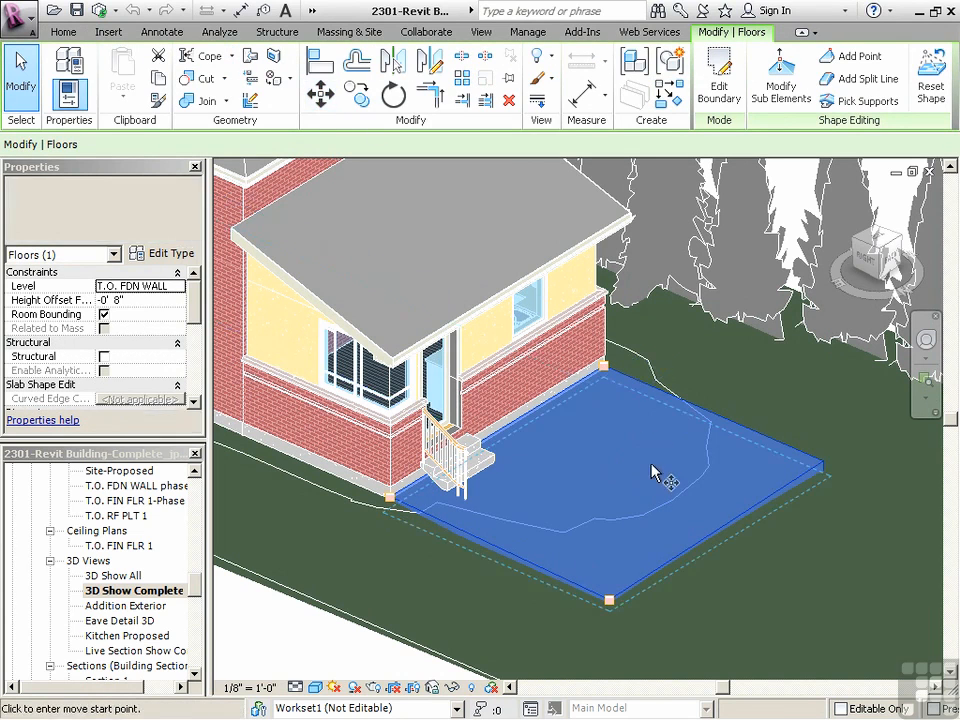
pyautogui.click(652, 446)
pyautogui.click(714, 428)
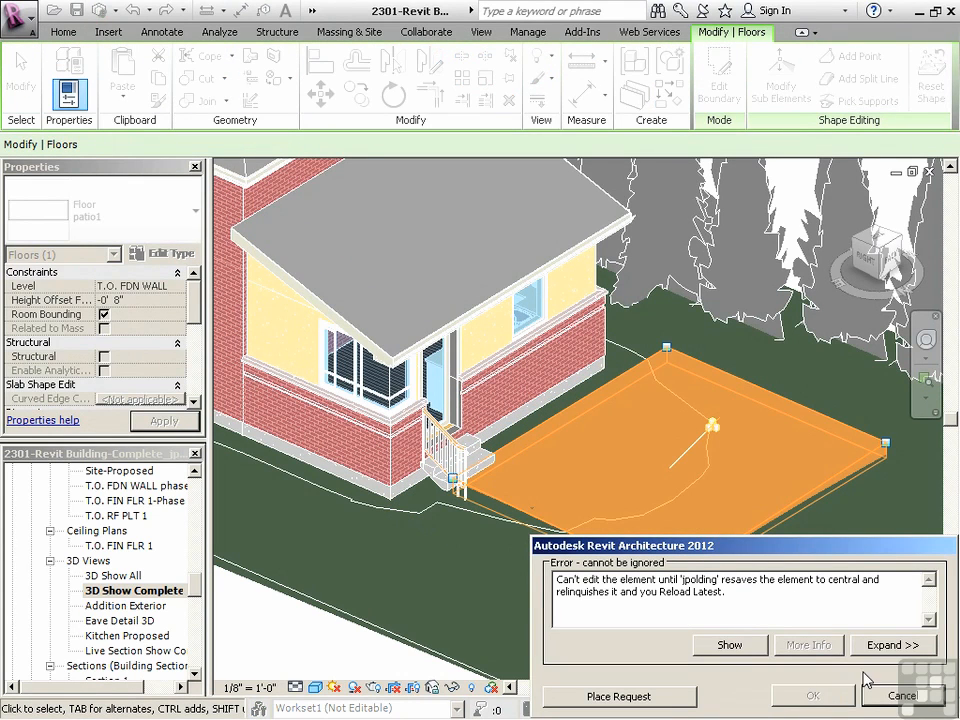
pyautogui.click(902, 695)
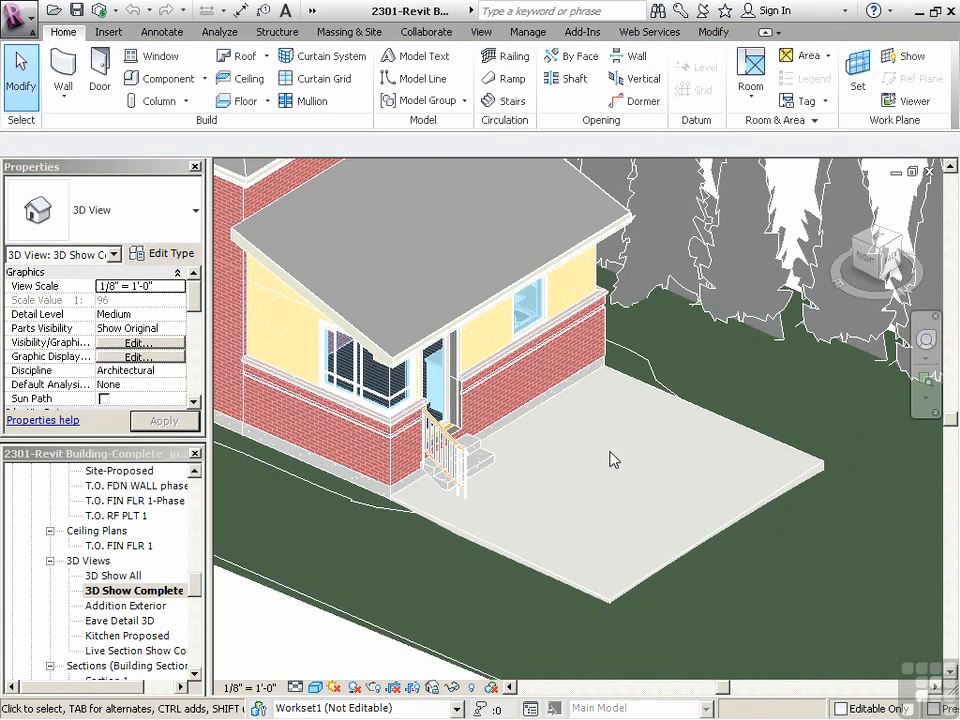
# Step: Reload the latest central changes in the second user's session and try to make the patio floor editable
pyautogui.click(418, 32)
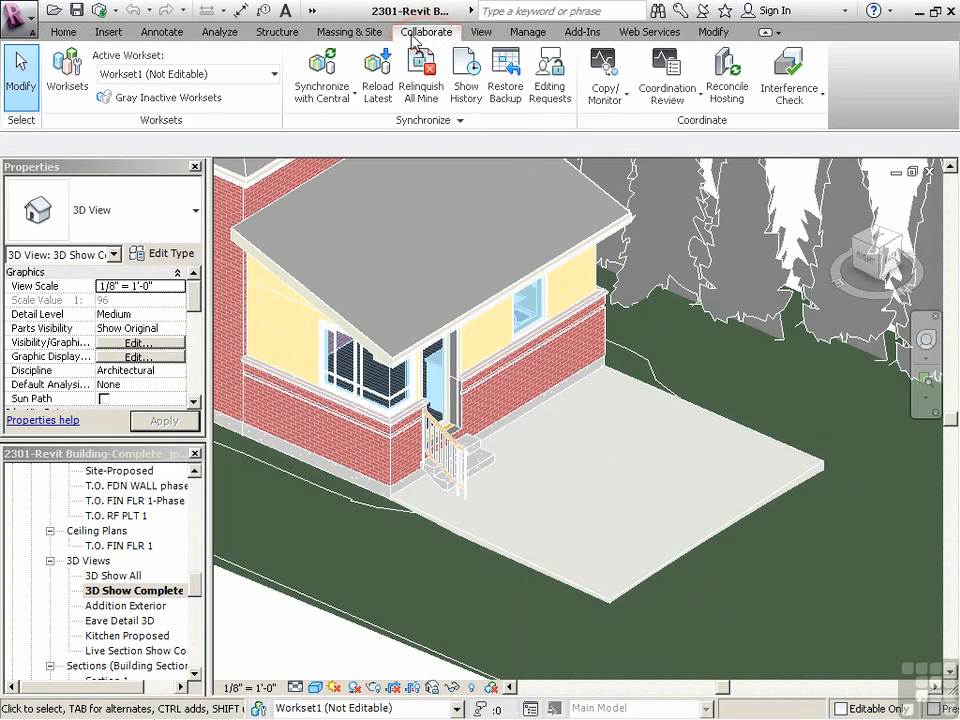
pyautogui.click(378, 80)
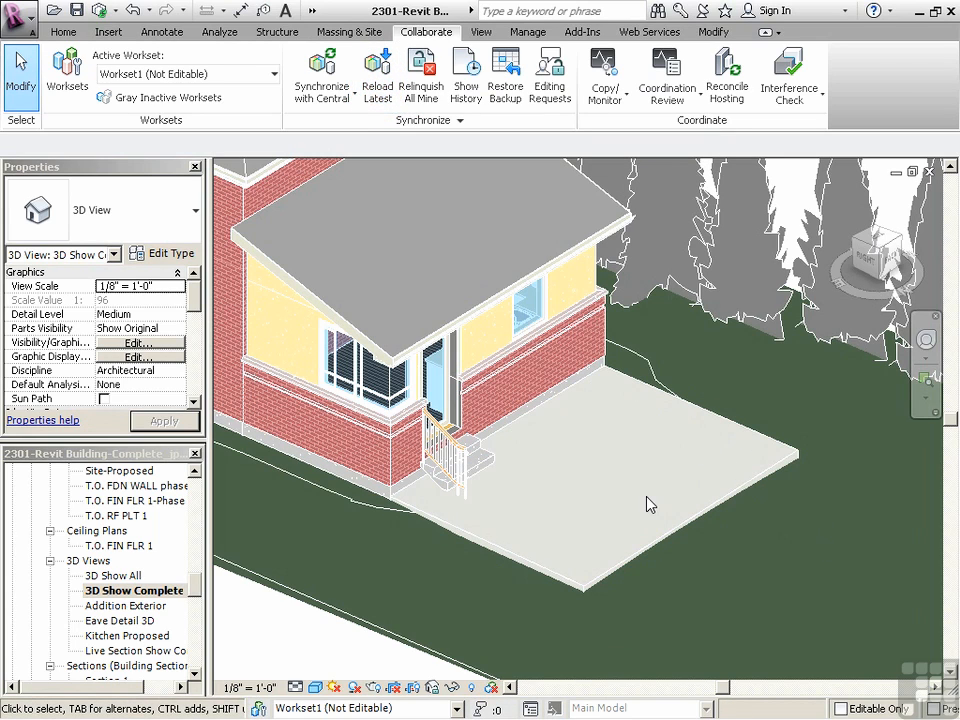
pyautogui.click(789, 470)
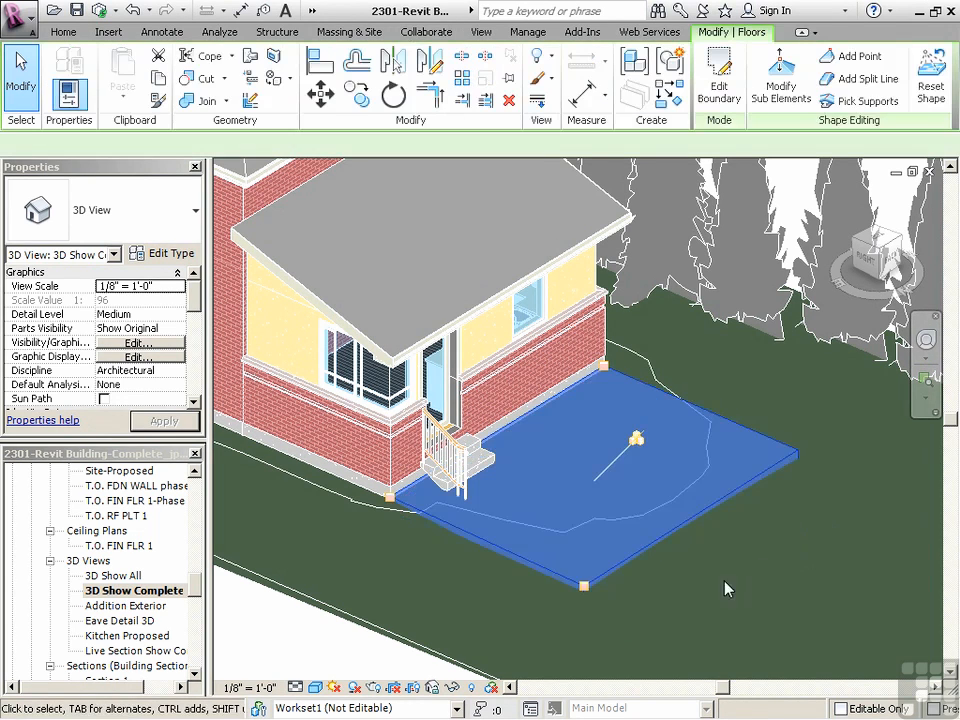
pyautogui.click(636, 441)
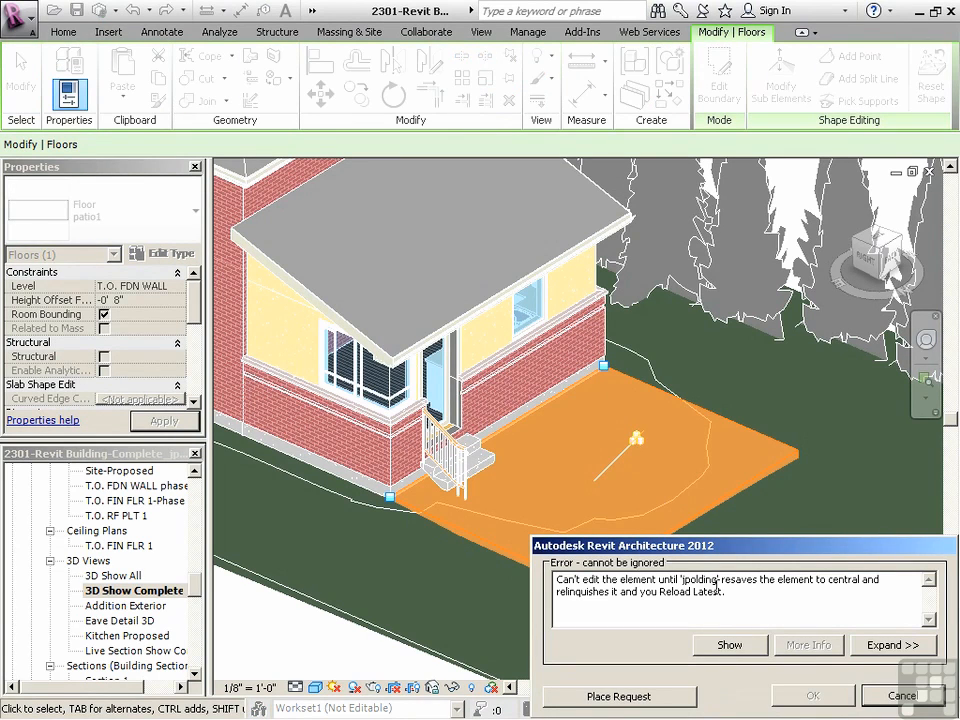
pyautogui.click(901, 696)
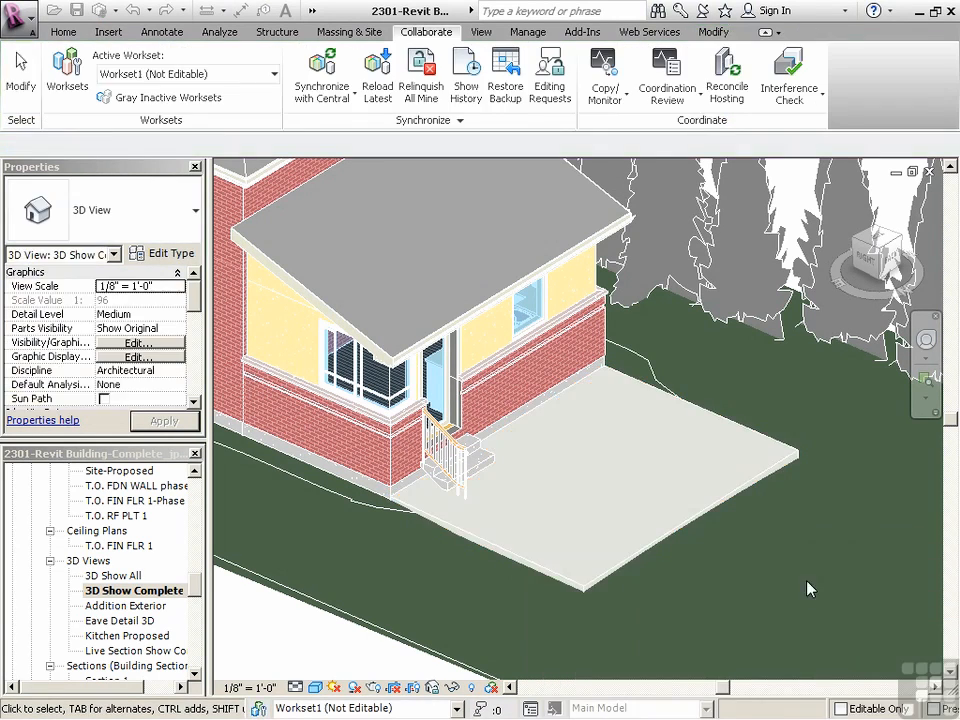
# Step: Switch to the first user's session and check the username set in the general options, leaving it unmodified
pyautogui.hotkey('alt', 'Tab')
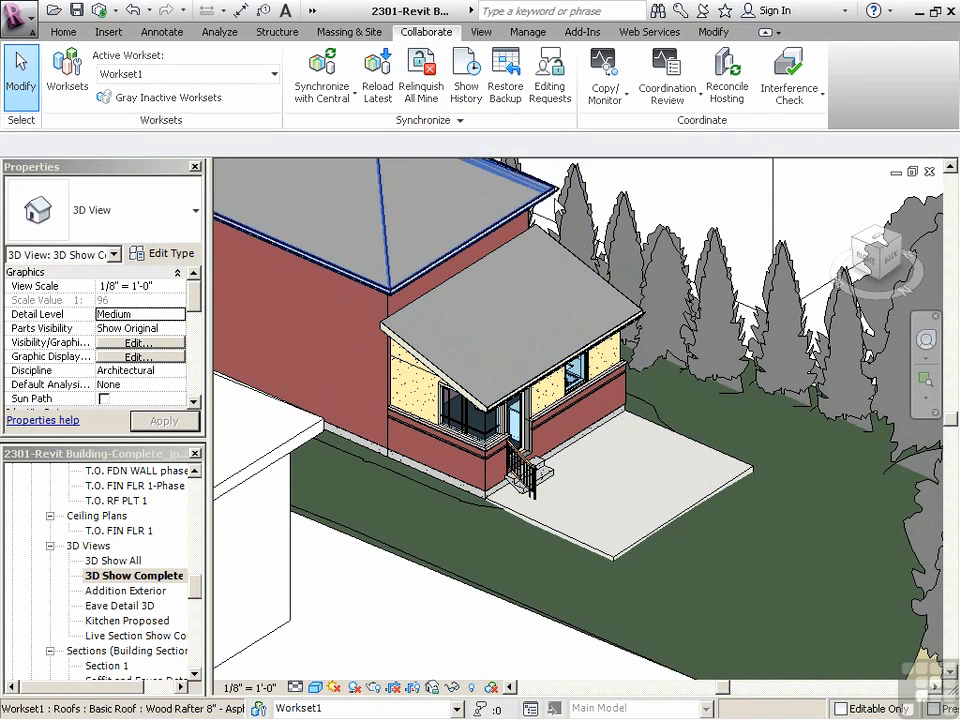
pyautogui.scroll(2, 530, 355)
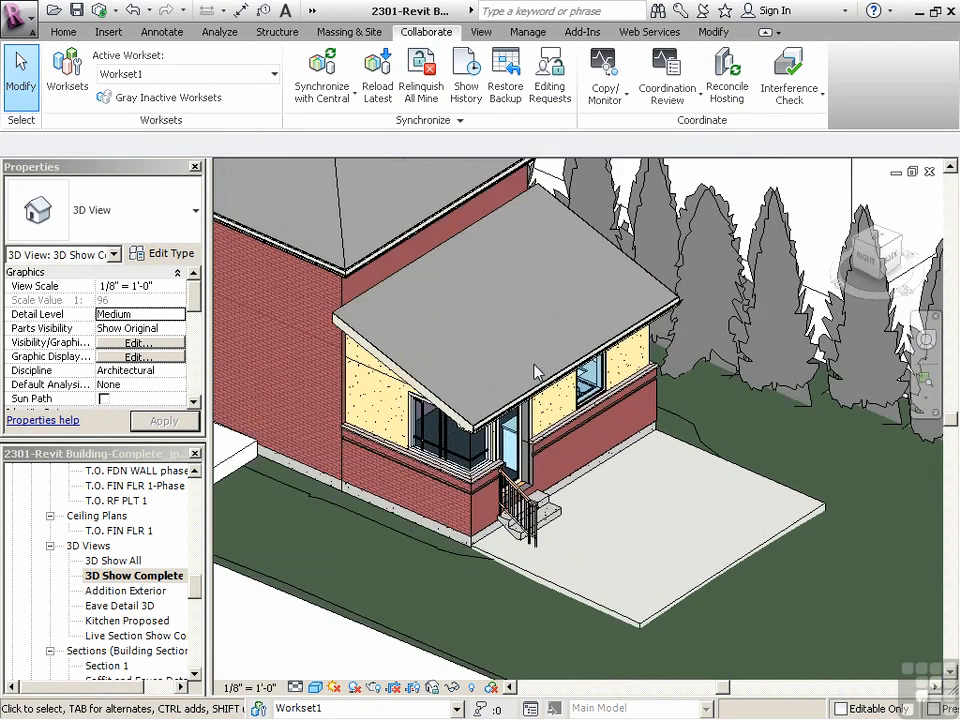
pyautogui.click(29, 23)
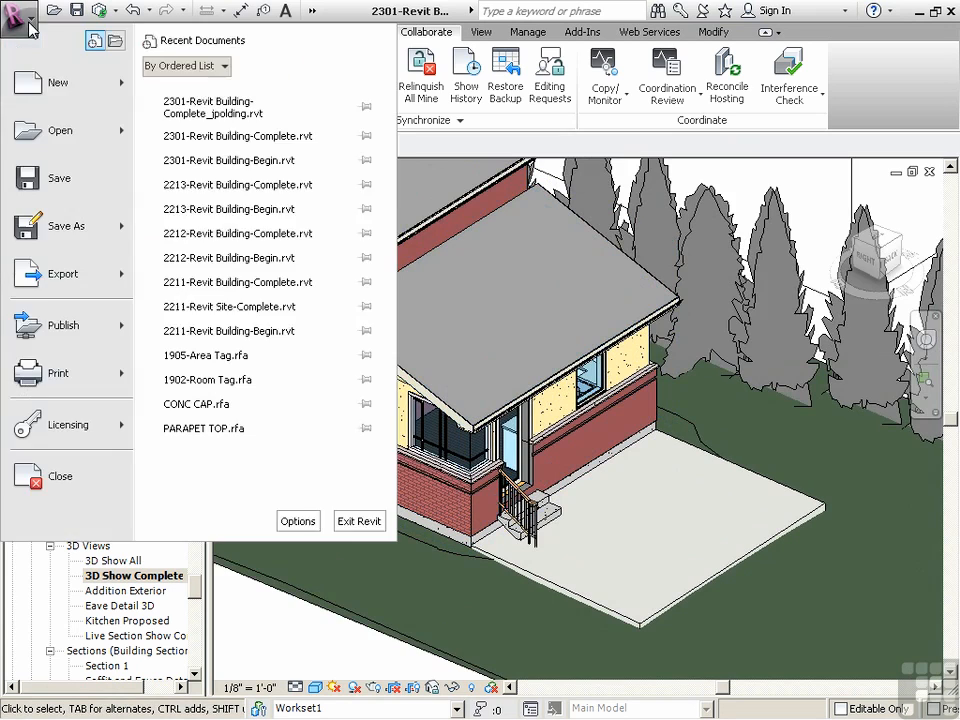
pyautogui.click(299, 522)
pyautogui.doubleClick(150, 231)
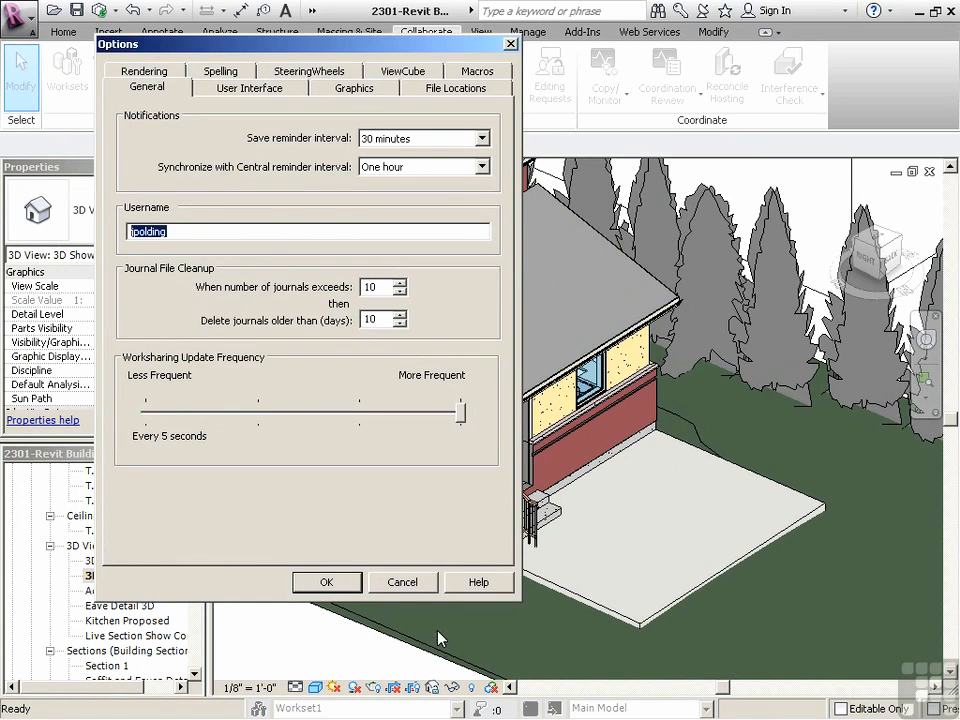
pyautogui.click(405, 581)
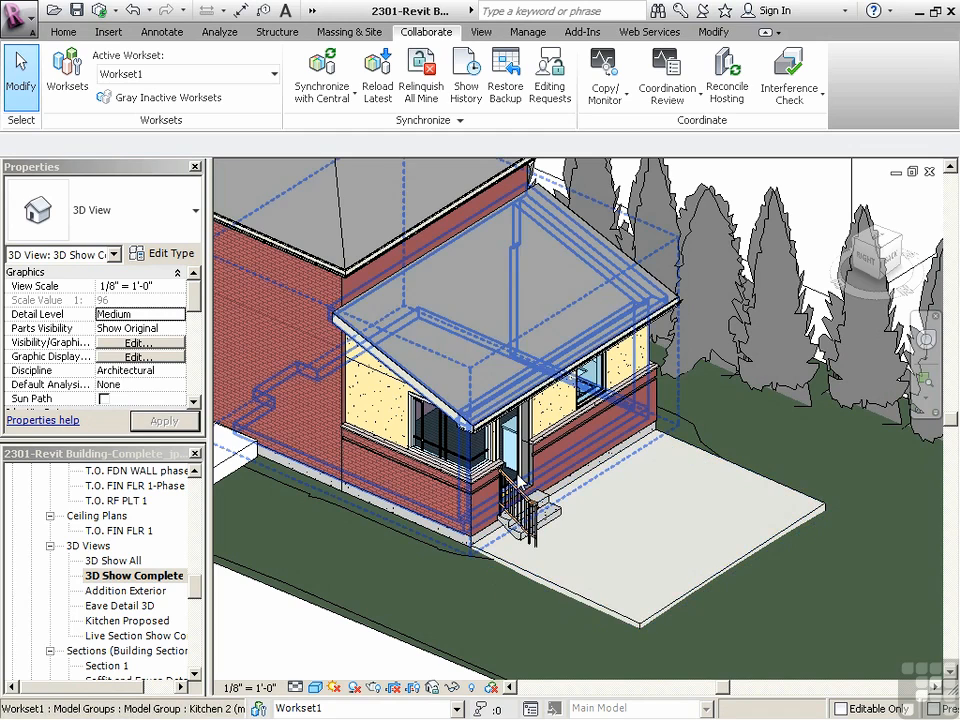
# Step: Relinquish all elements owned by the first user, including the patio floor, and return to the second user's session
pyautogui.click(657, 614)
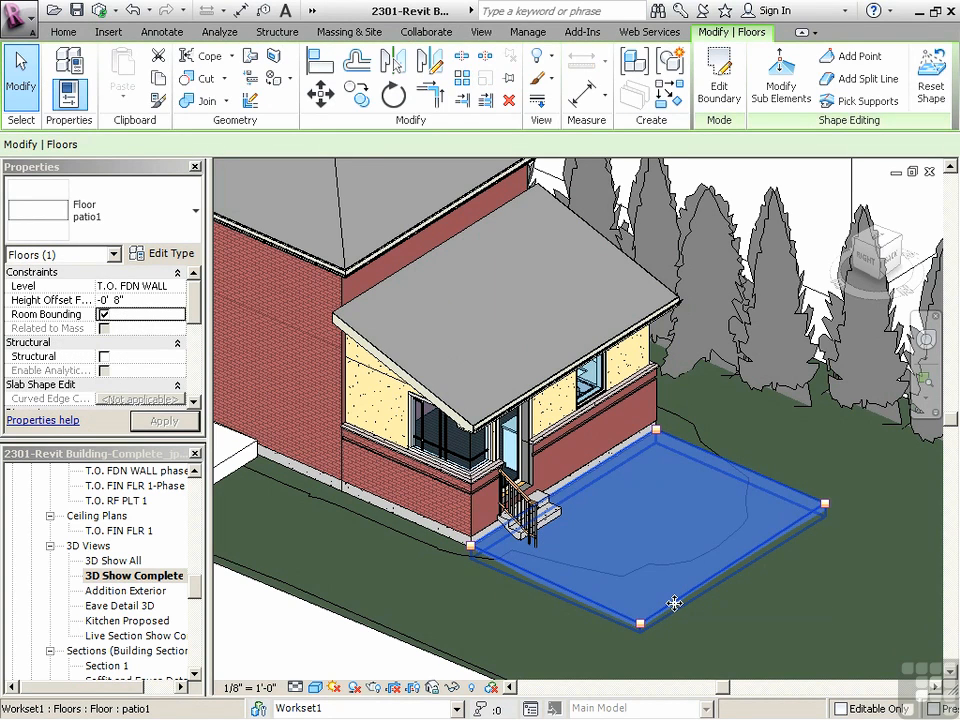
pyautogui.press('Escape')
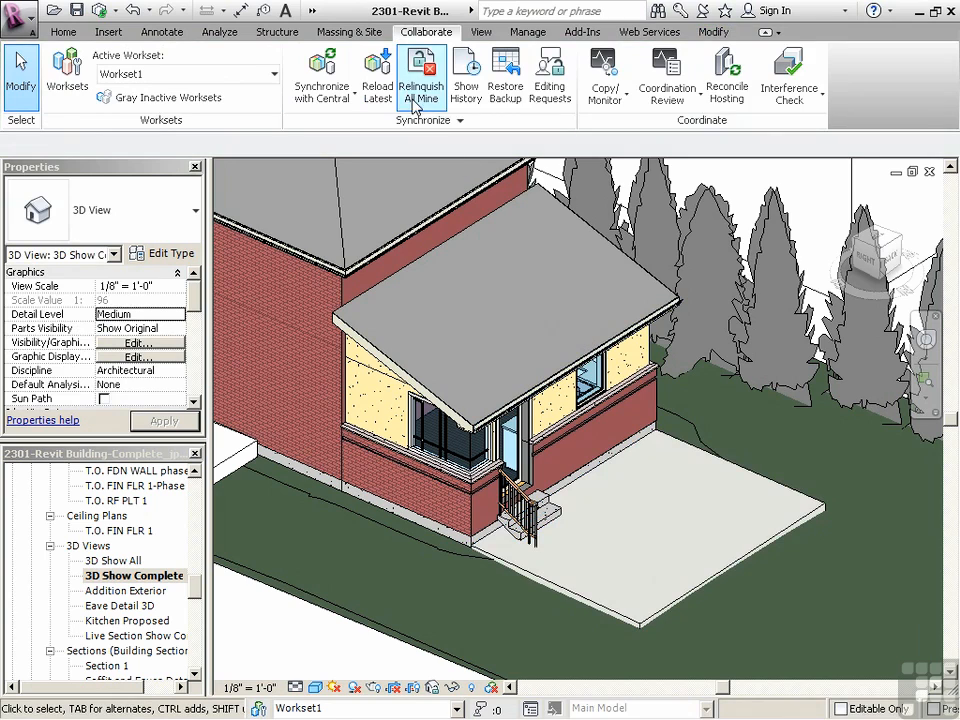
pyautogui.click(418, 100)
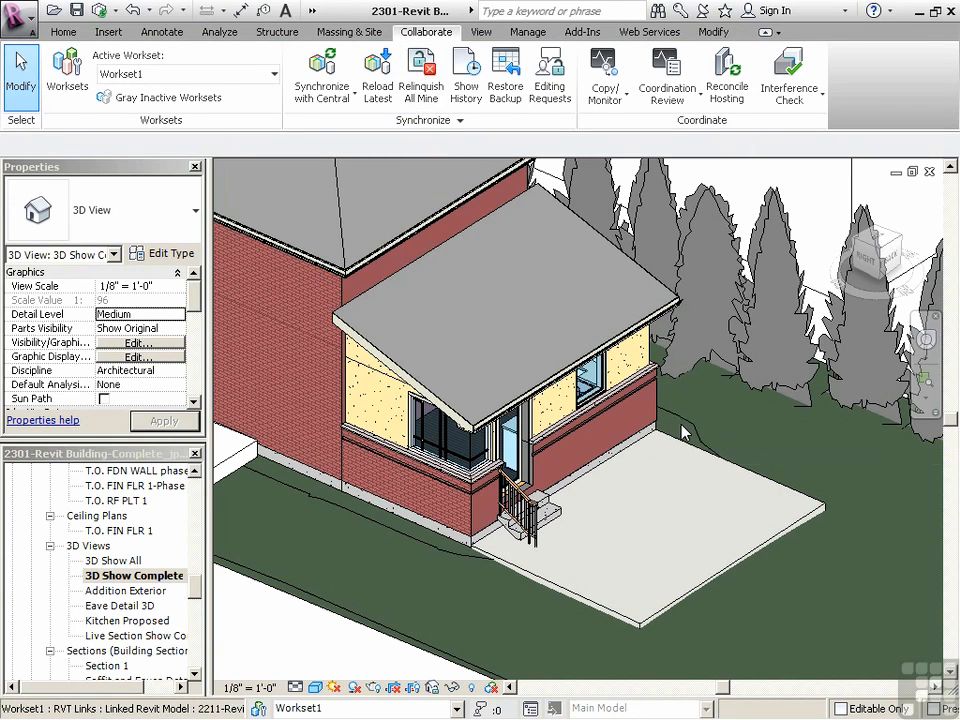
pyautogui.hotkey('alt', 'Tab')
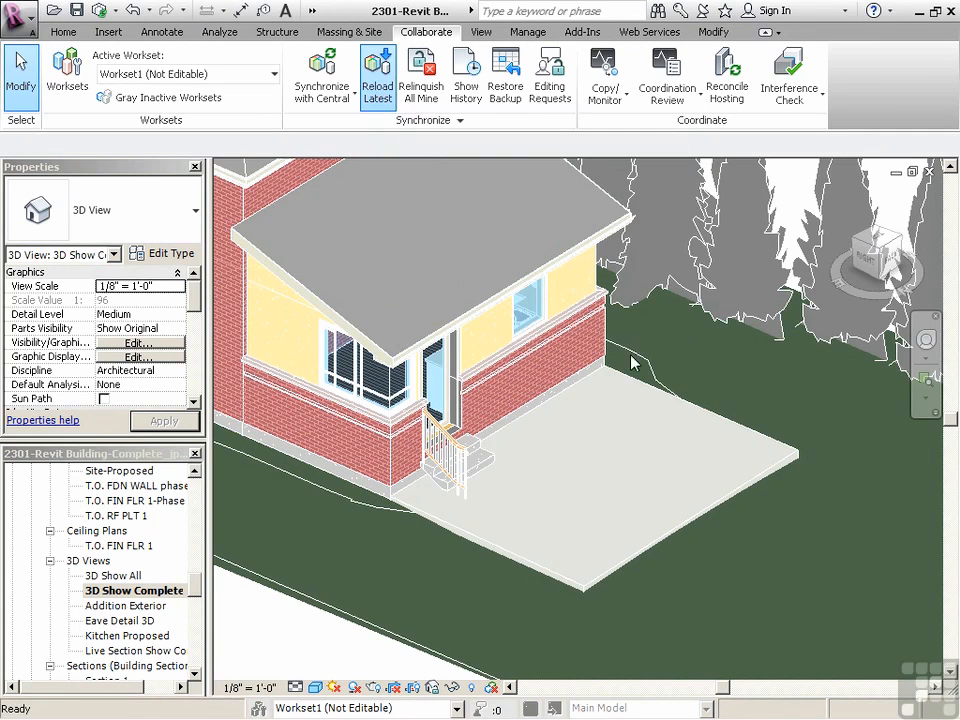
# Step: Reload the latest central changes in the second user's session and open the patio floor's boundary for editing
pyautogui.click(376, 90)
pyautogui.click(606, 377)
pyautogui.click(732, 430)
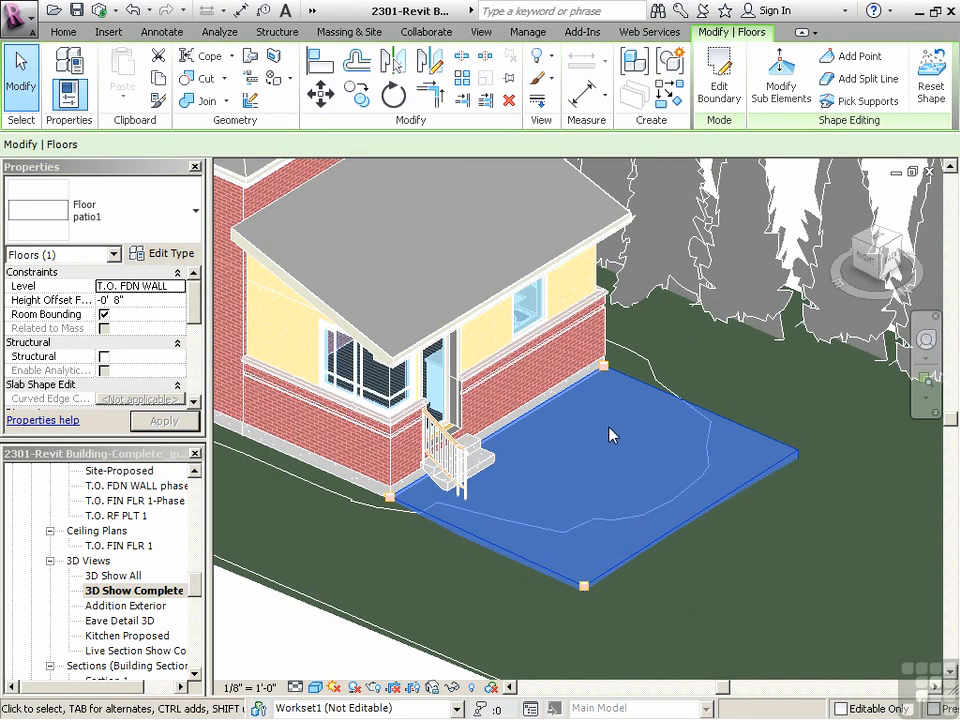
pyautogui.click(722, 92)
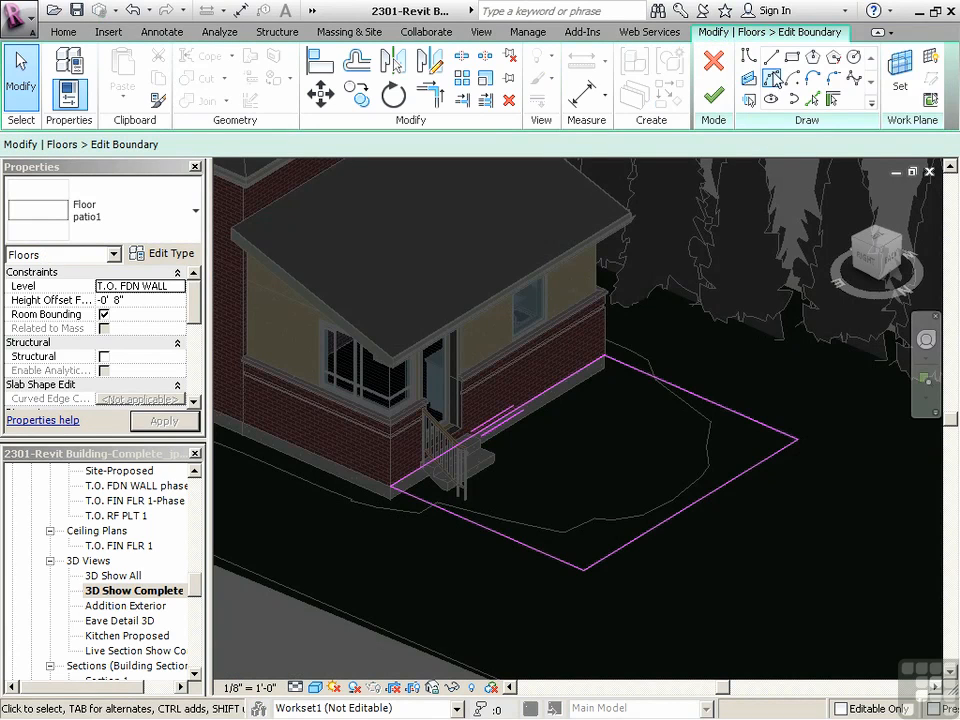
# Step: Sketch a small circle centred on the patio boundary's outer corner nearest the trees
pyautogui.click(853, 57)
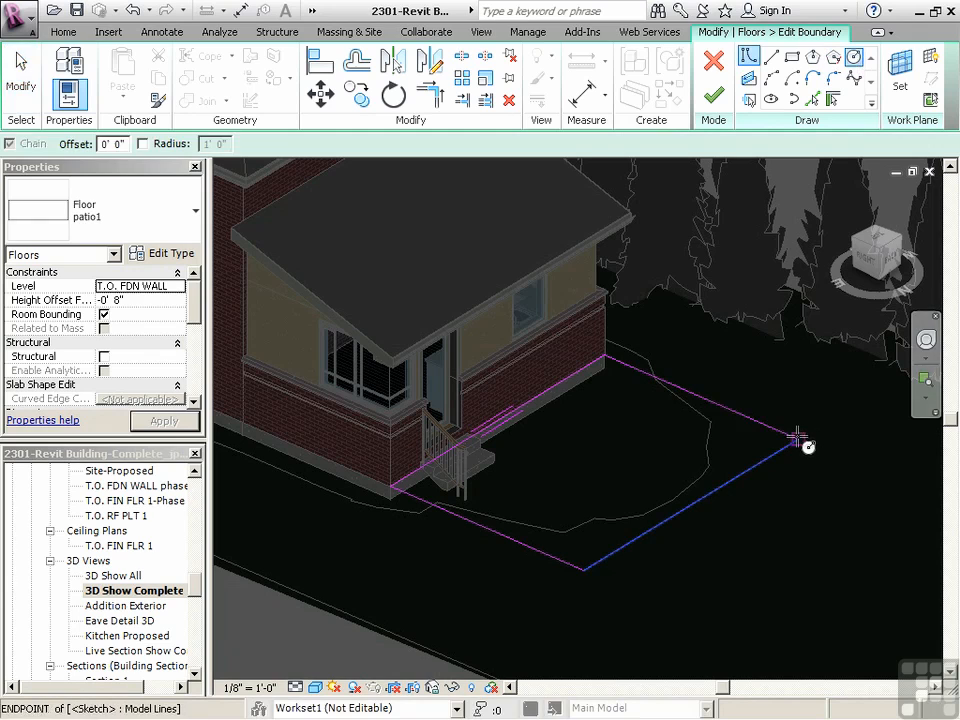
pyautogui.click(797, 438)
pyautogui.click(838, 432)
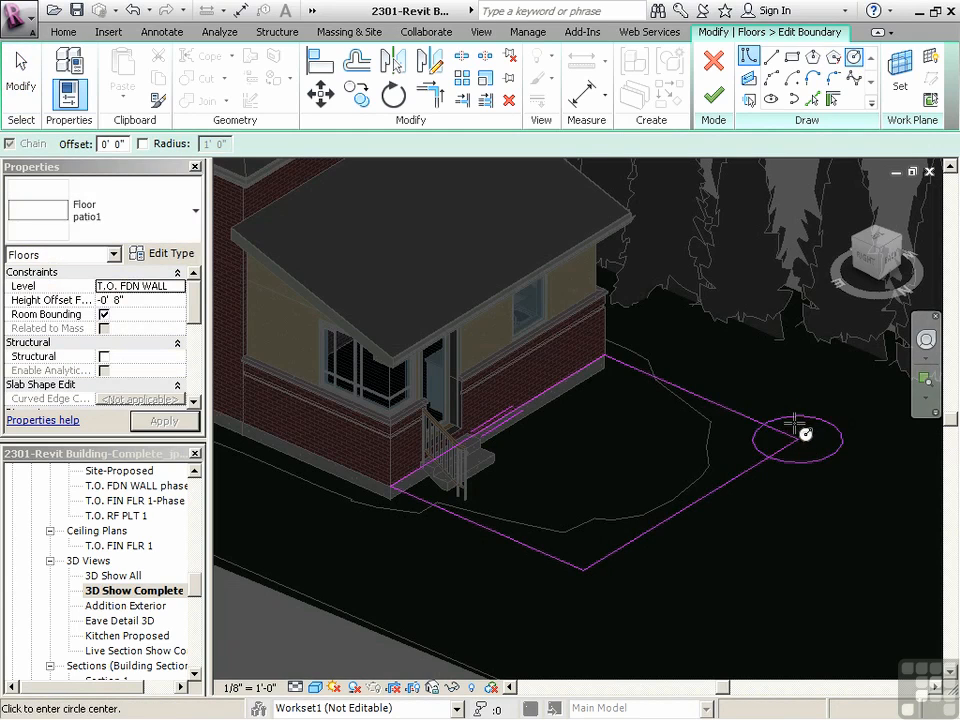
pyautogui.press('Escape')
pyautogui.press('Escape')
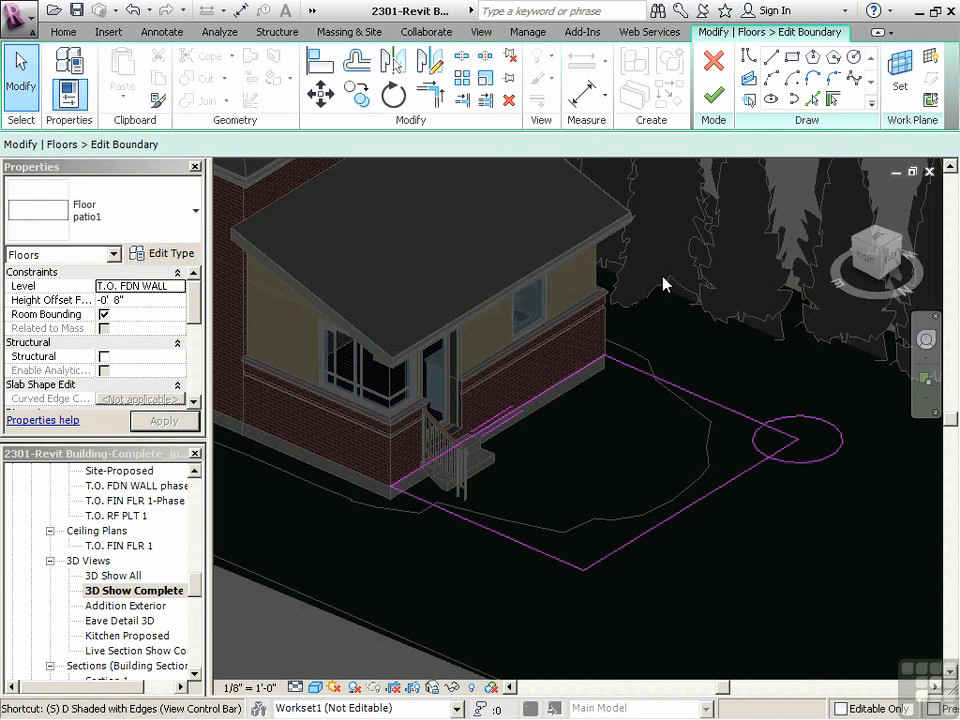
# Step: Split the circle, trim it with both boundary edges into a concave corner notch, and finish the patio floor's boundary
pyautogui.press('s')
pyautogui.press('l')
pyautogui.click(808, 416)
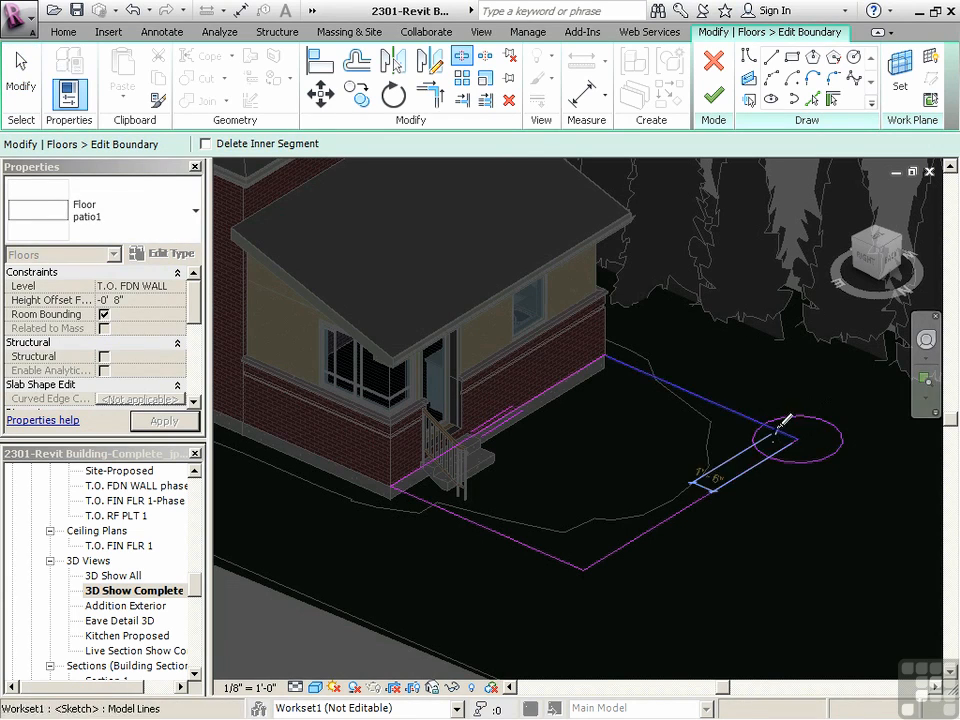
pyautogui.press('t')
pyautogui.press('r')
pyautogui.click(758, 437)
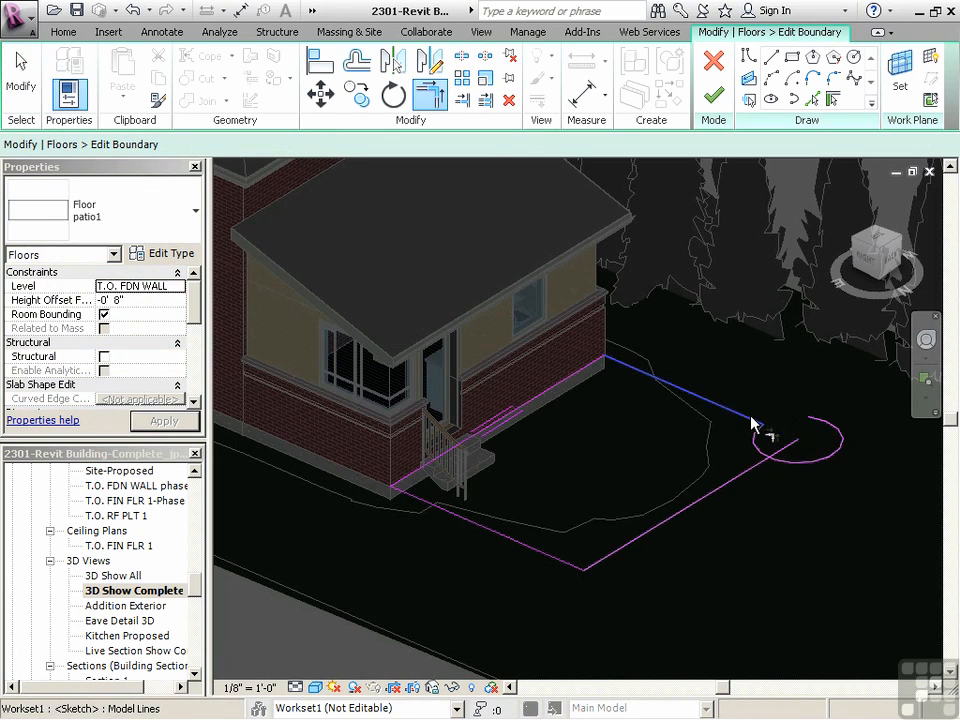
pyautogui.click(754, 425)
pyautogui.click(757, 478)
pyautogui.click(713, 95)
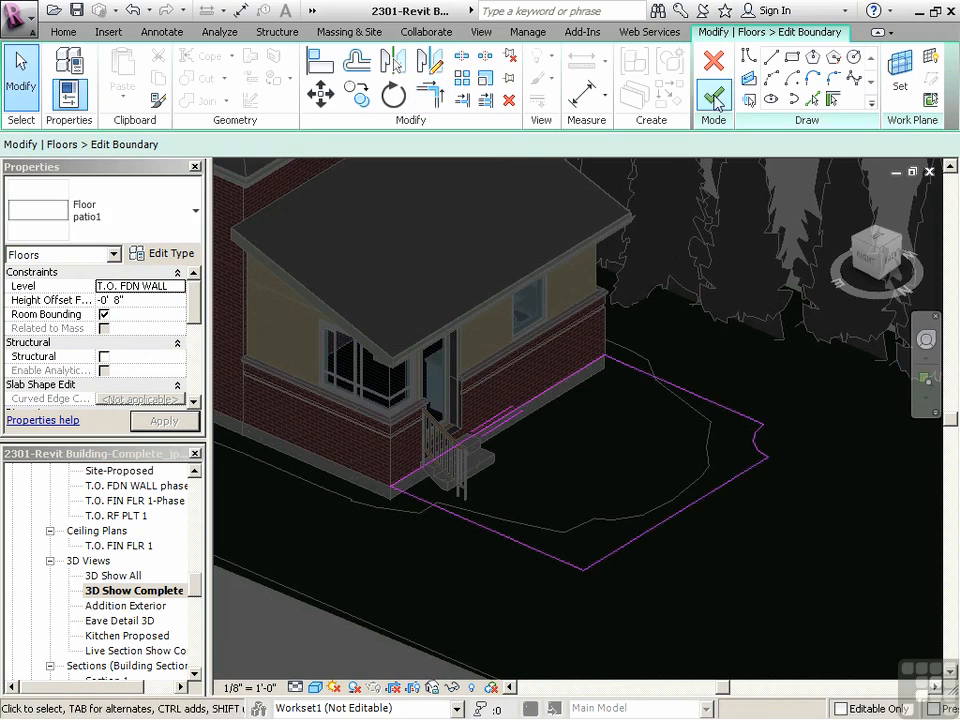
pyautogui.click(620, 696)
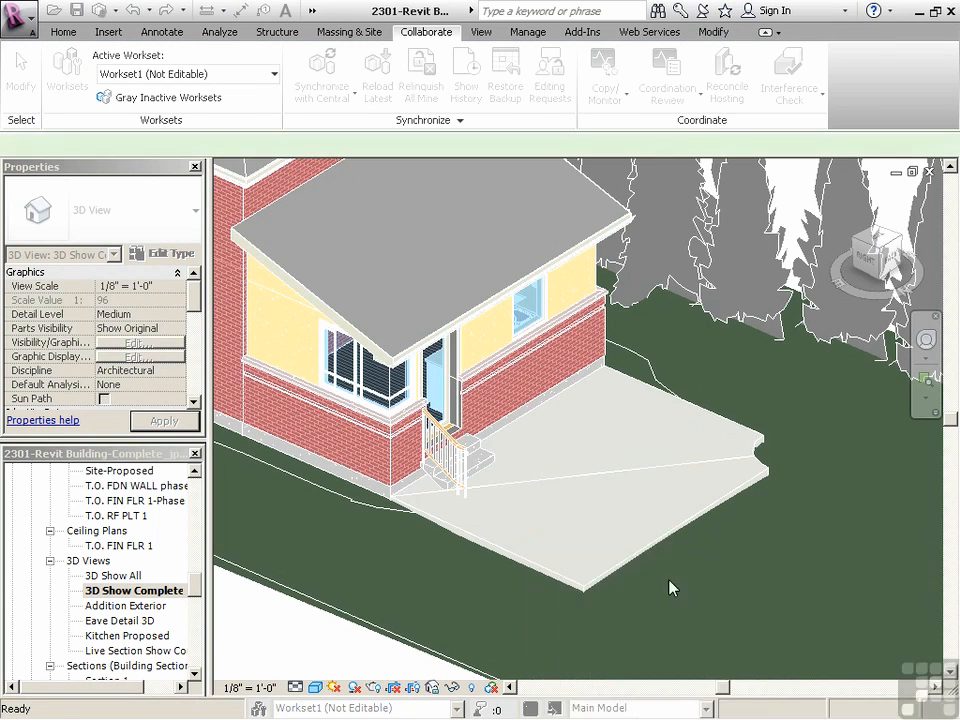
pyautogui.press('Escape')
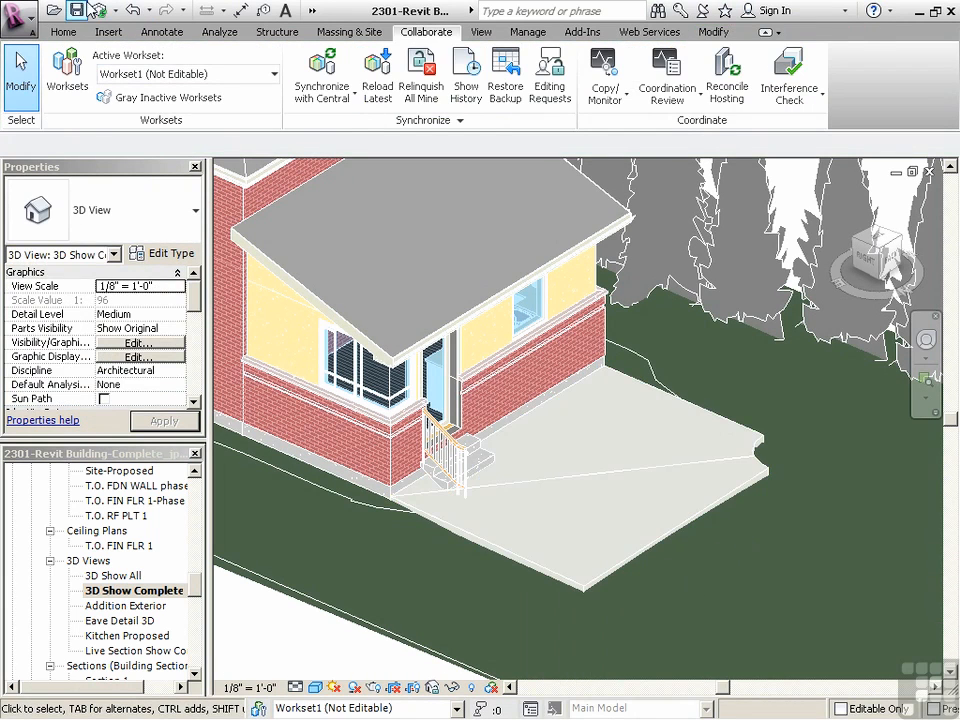
# Step: Reload the latest central changes in the first user's session and return to the second user's session
pyautogui.press('alt')
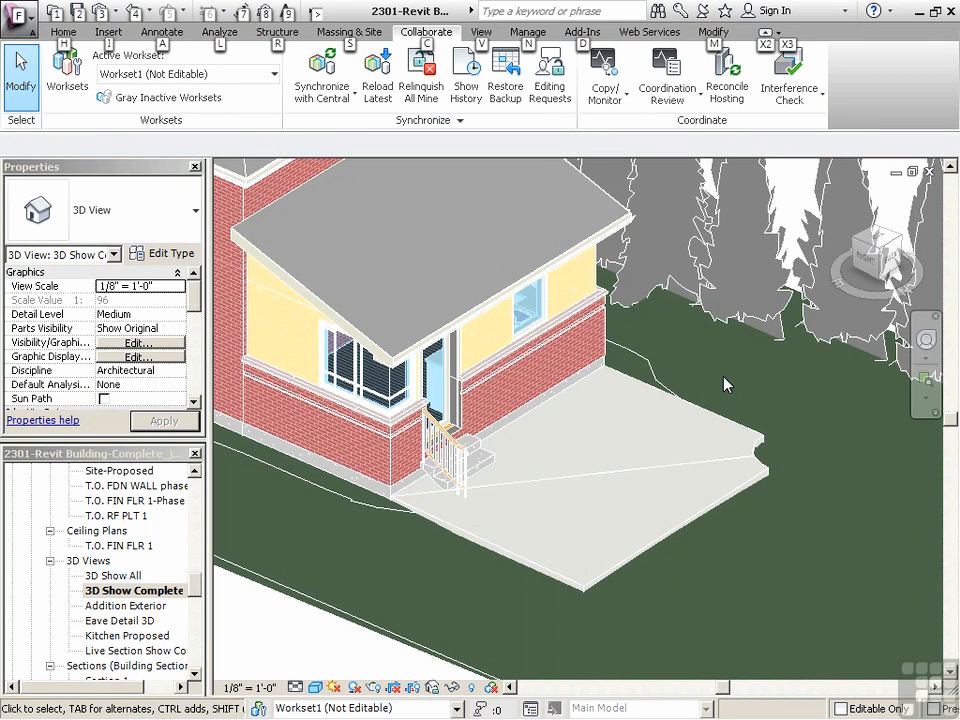
pyautogui.hotkey('alt', 'Tab')
pyautogui.click(377, 75)
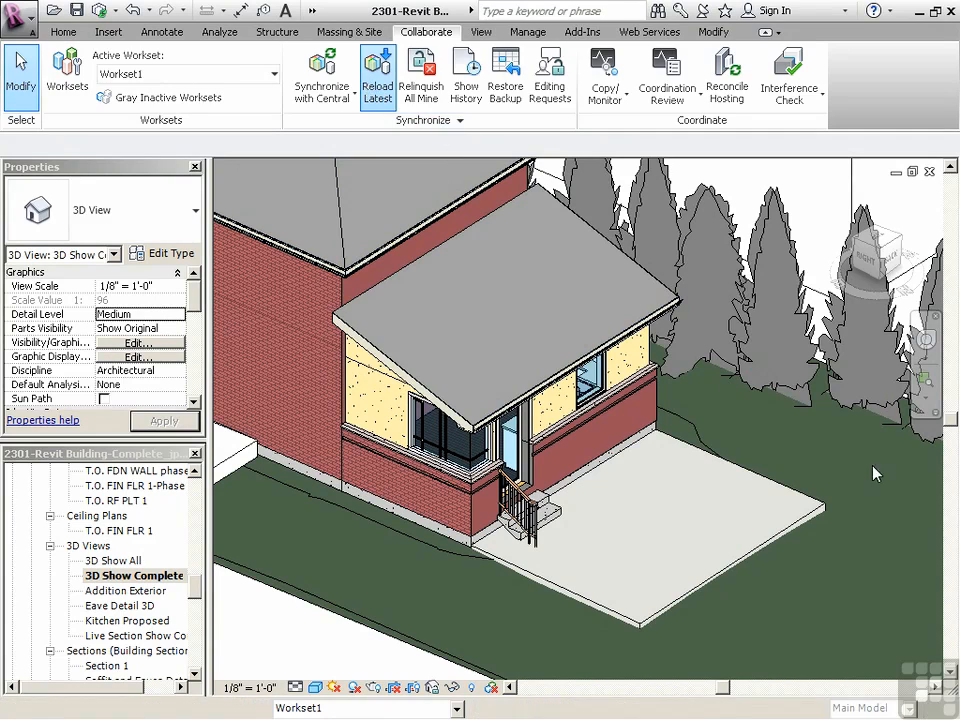
pyautogui.press('Return')
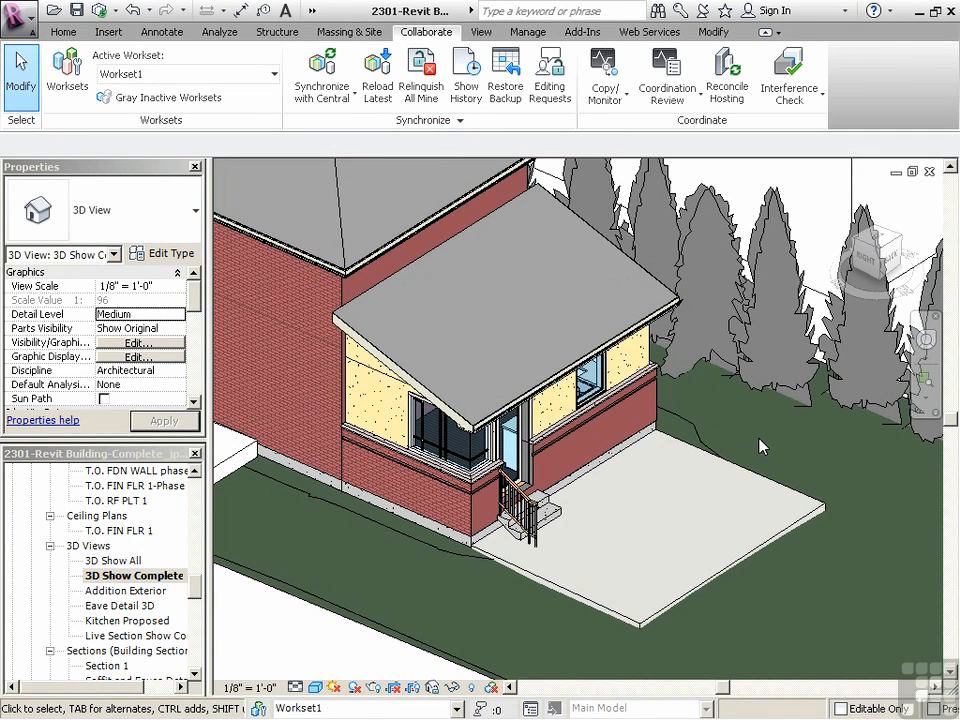
pyautogui.hotkey('alt', 'Tab')
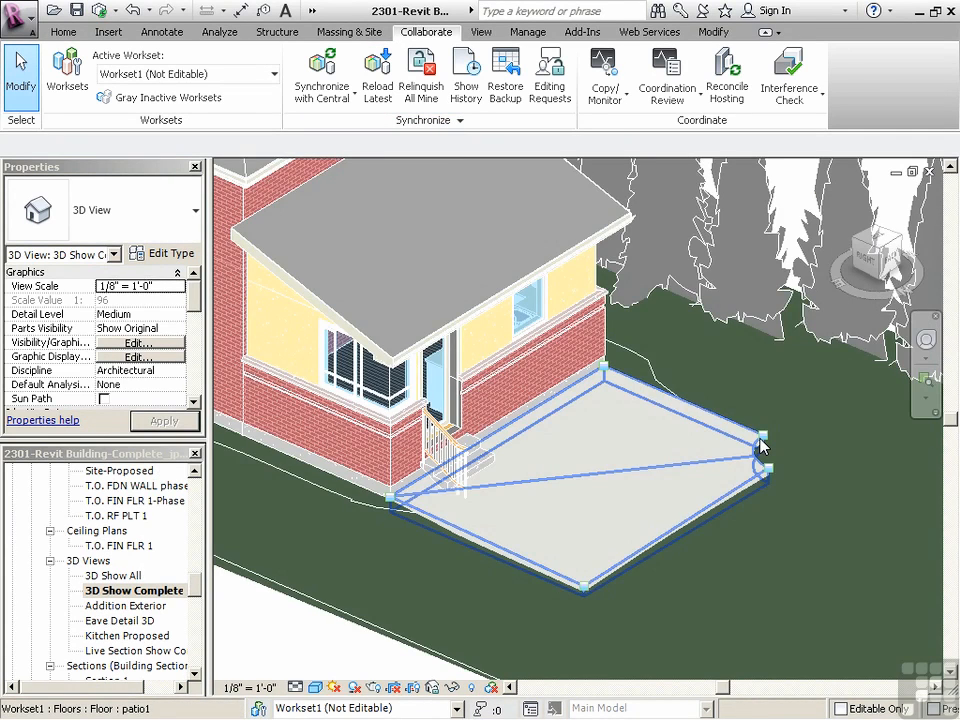
# Step: Inspect the notched patio floor and synchronize the second user's edit with the central model
pyautogui.scroll(-6, 527, 435)
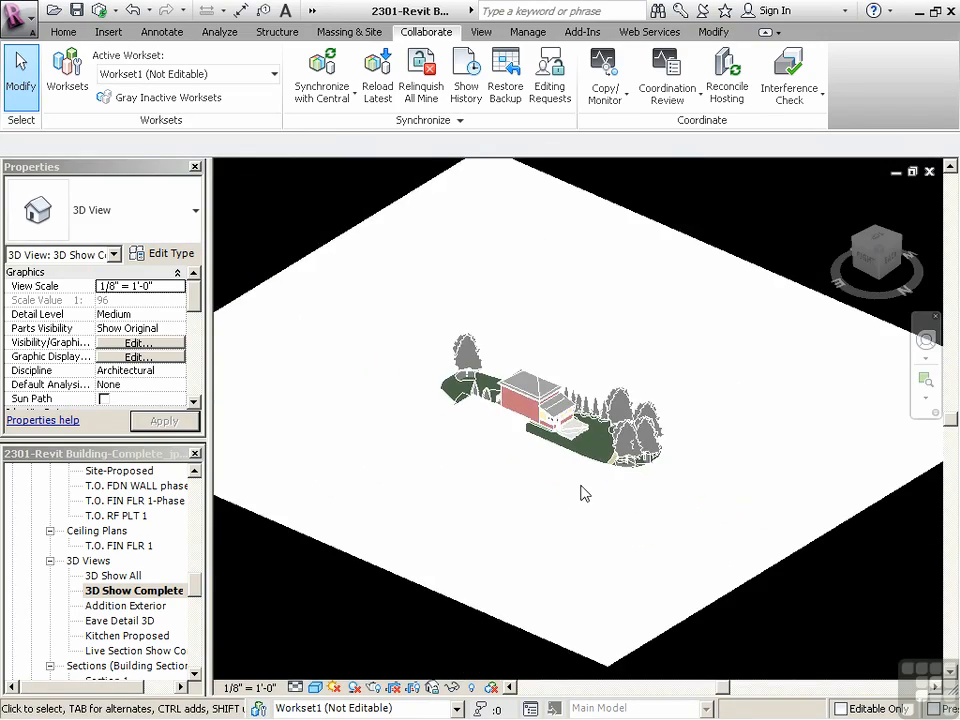
pyautogui.keyDown('shift'); pyautogui.moveTo(583, 493); pyautogui.dragTo(598, 450, button='middle'); pyautogui.keyUp('shift')
pyautogui.scroll(6, 598, 450)
pyautogui.click(555, 442)
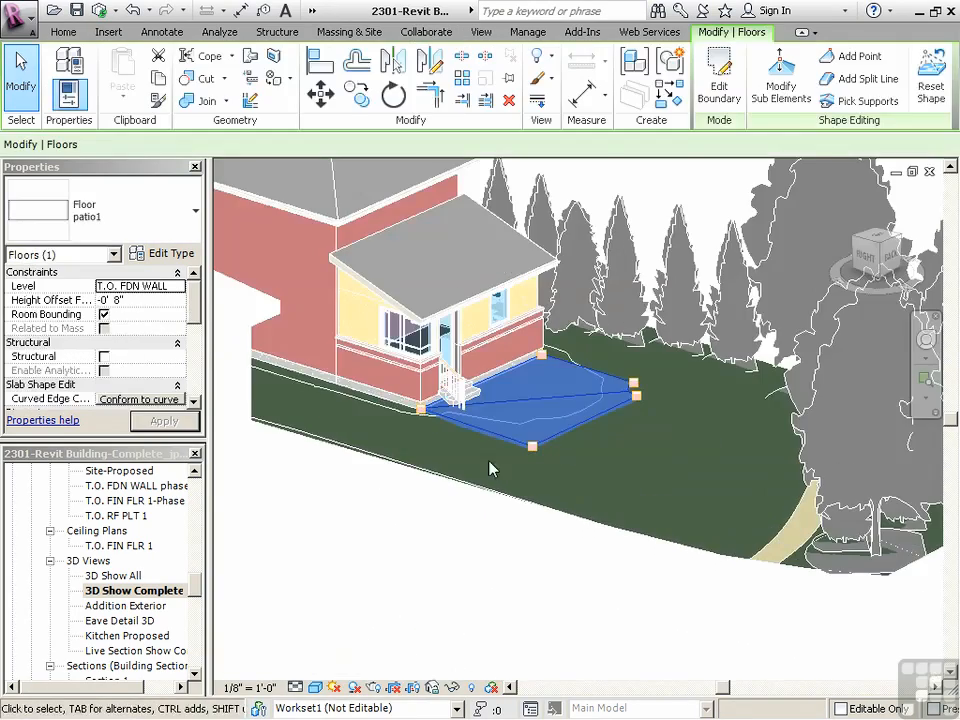
pyautogui.scroll(2, 530, 450)
pyautogui.press('Escape')
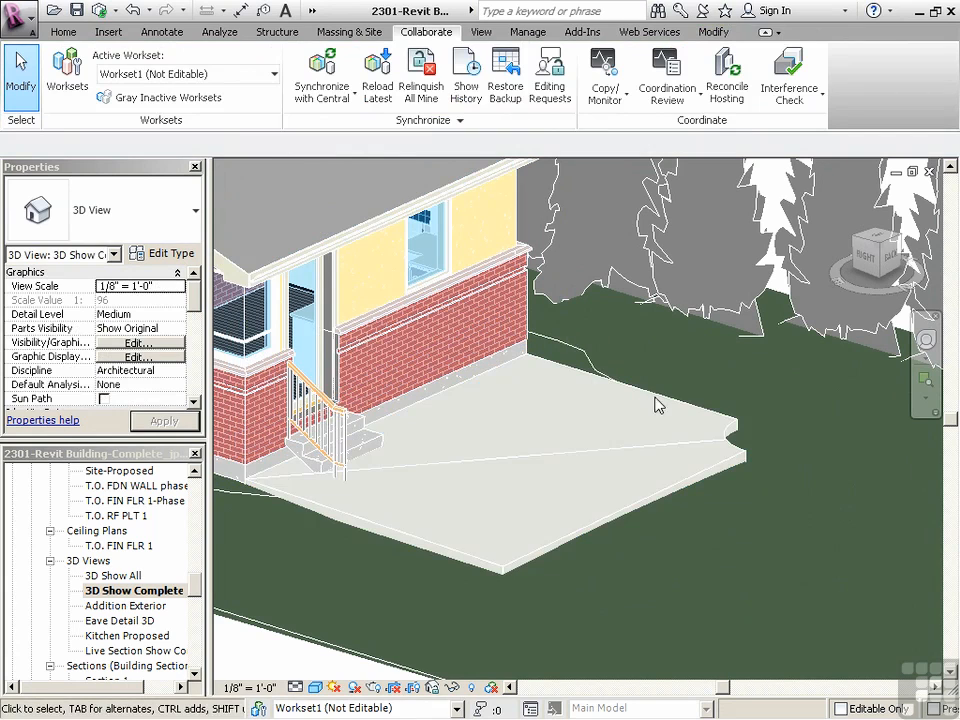
pyautogui.click(325, 71)
pyautogui.click(461, 431)
# Step: Switch to the first user's session and synchronize it with central, saving the local file before and after
pyautogui.scroll(-6, 630, 552)
pyautogui.hotkey('alt', 'Tab')
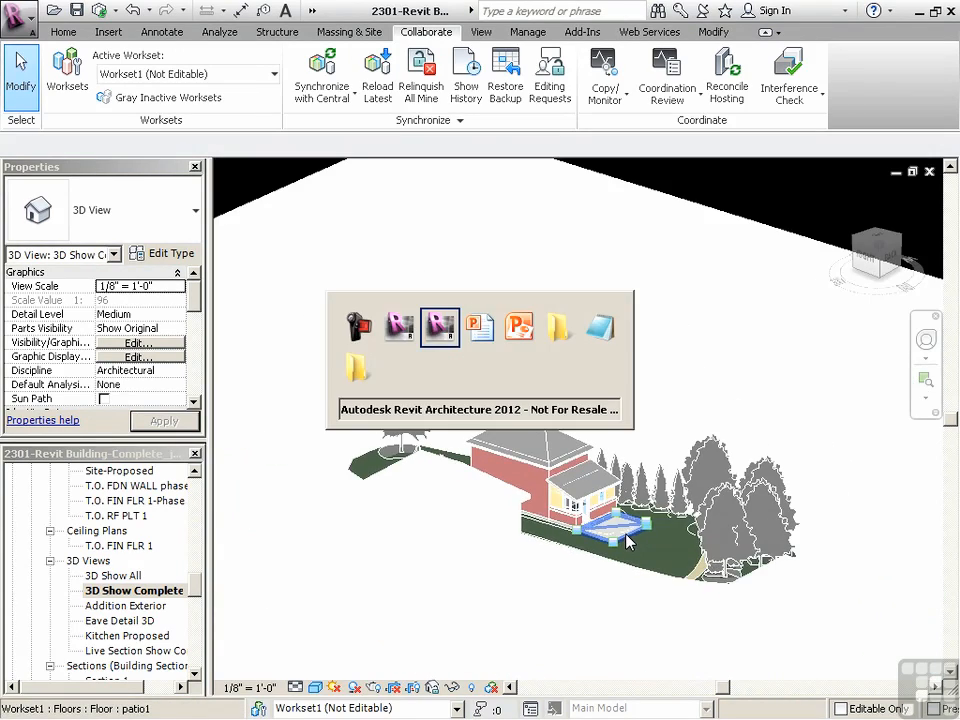
pyautogui.click(322, 72)
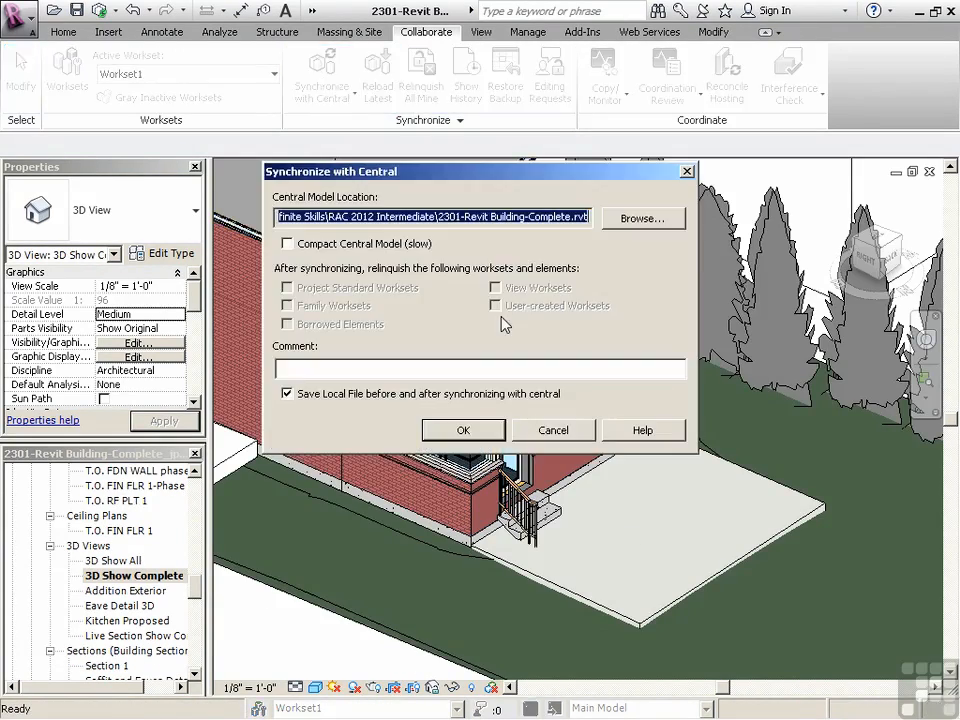
pyautogui.click(490, 432)
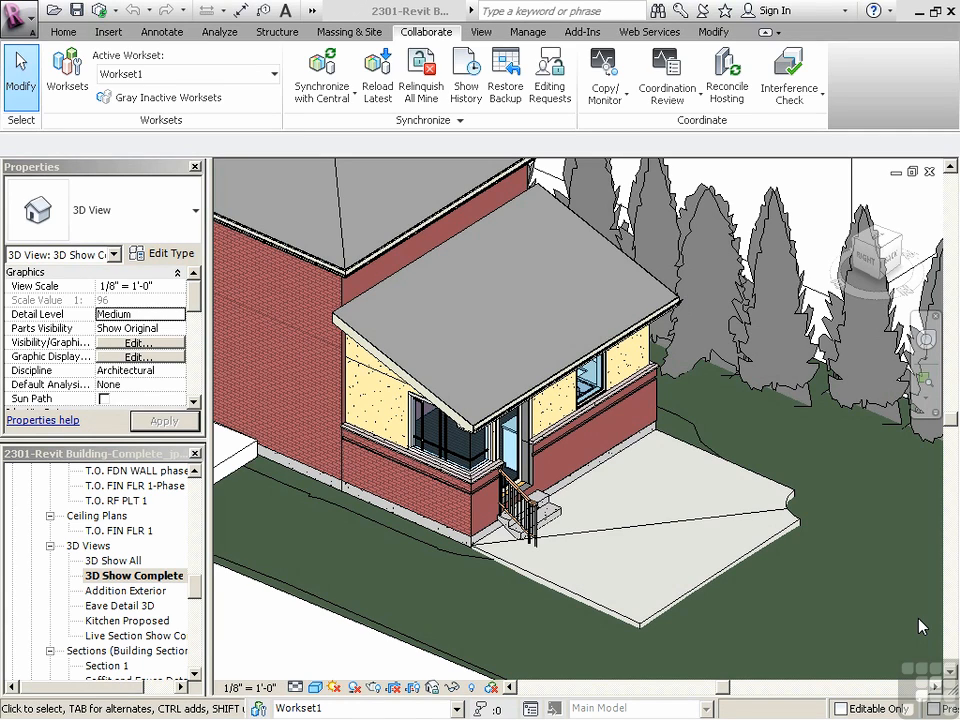
# Step: Open the Walkthrough 1 view and start exporting all its frames as an animation with the Rendering visual style
pyautogui.moveTo(194, 587); pyautogui.dragTo(193, 610)
pyautogui.doubleClick(118, 561)
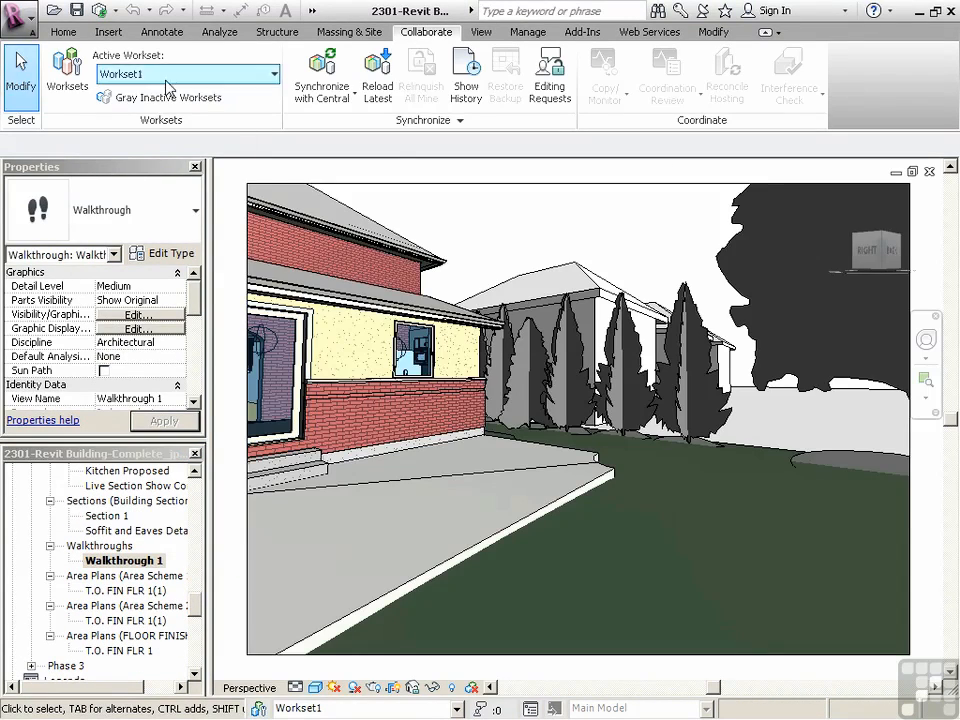
pyautogui.click(18, 37)
pyautogui.moveTo(95, 270)
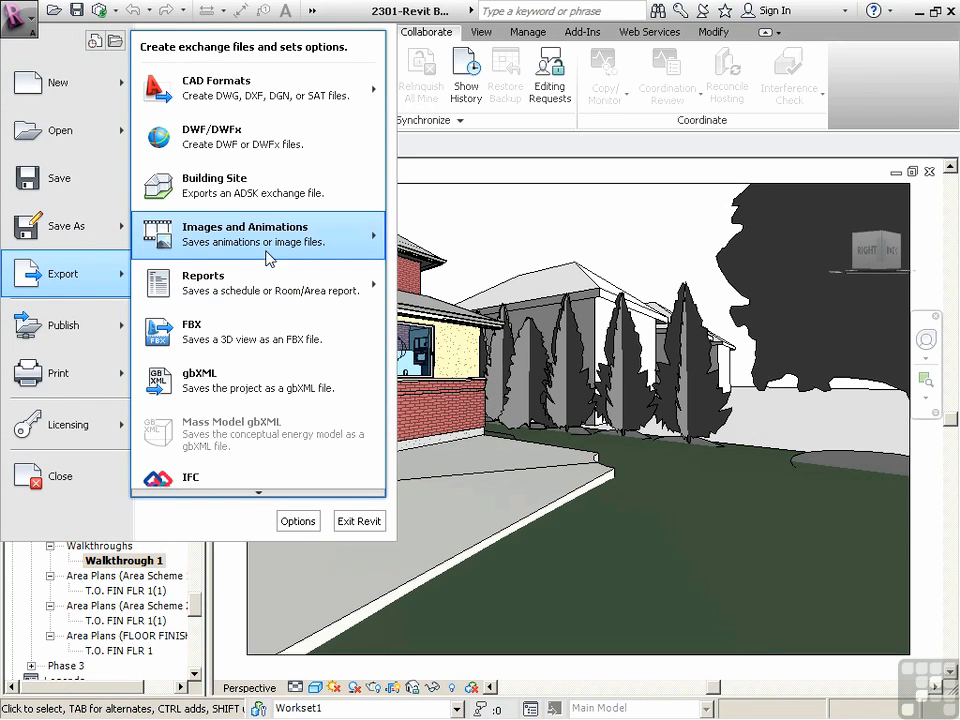
pyautogui.moveTo(280, 238)
pyautogui.click(420, 233)
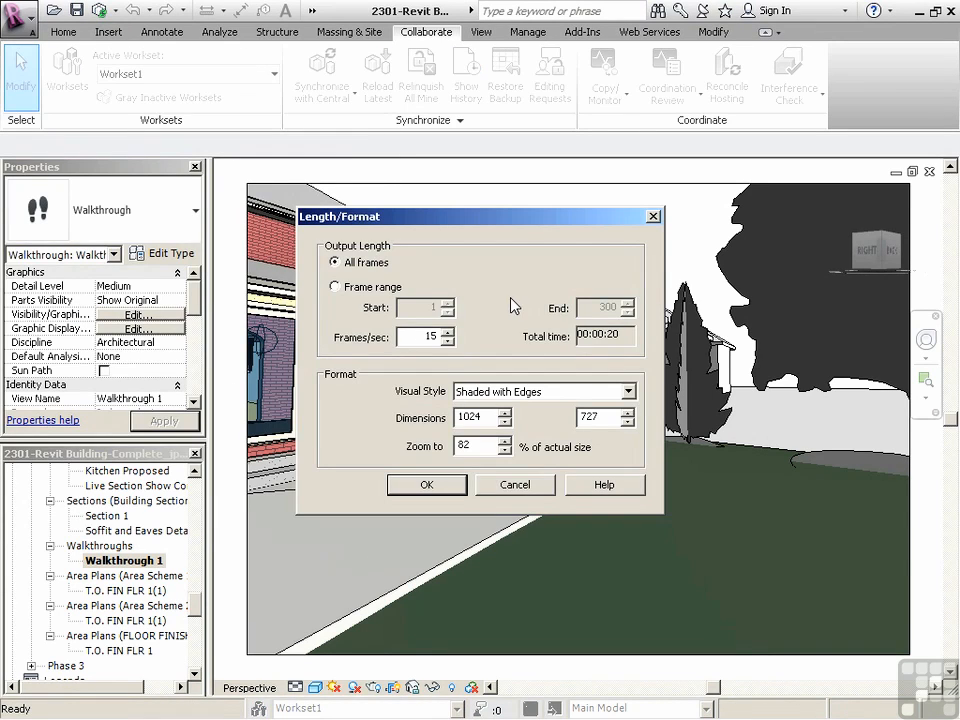
pyautogui.click(466, 392)
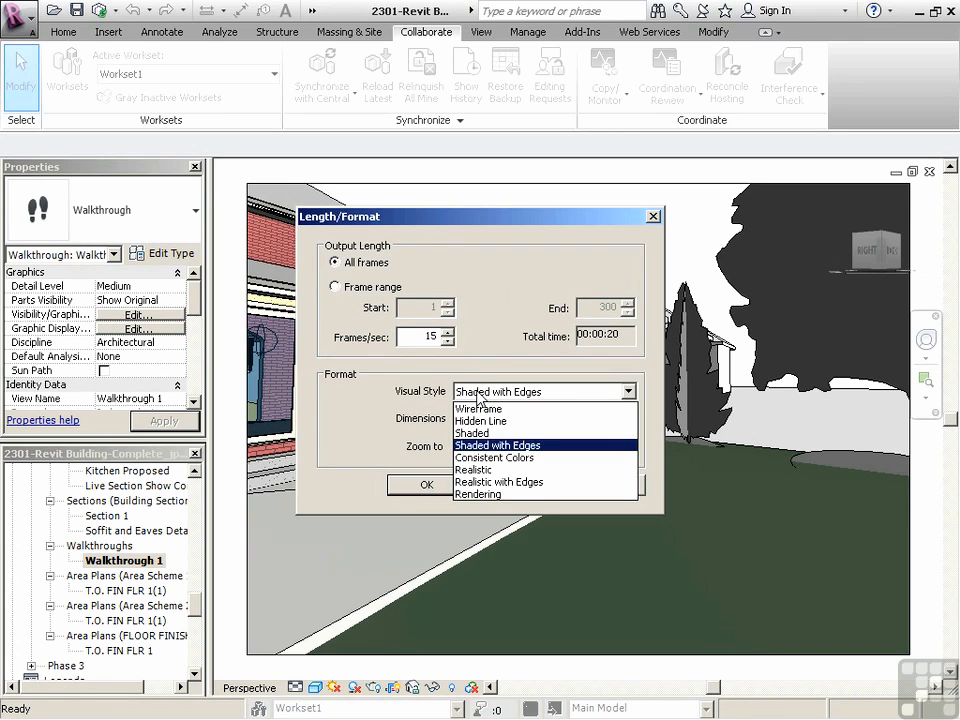
pyautogui.click(500, 494)
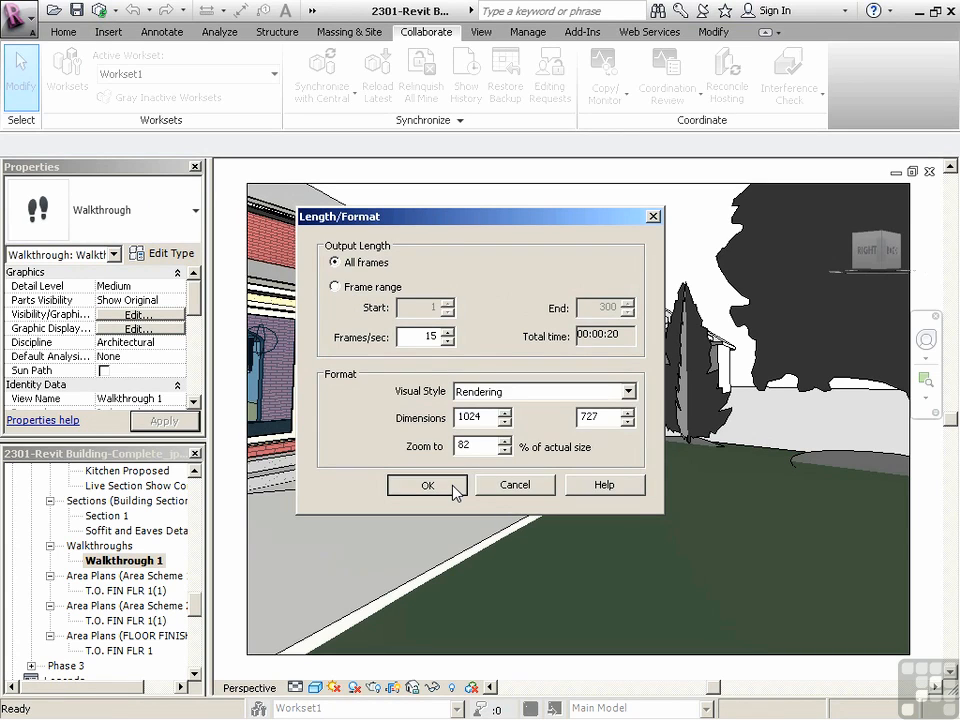
pyautogui.click(453, 488)
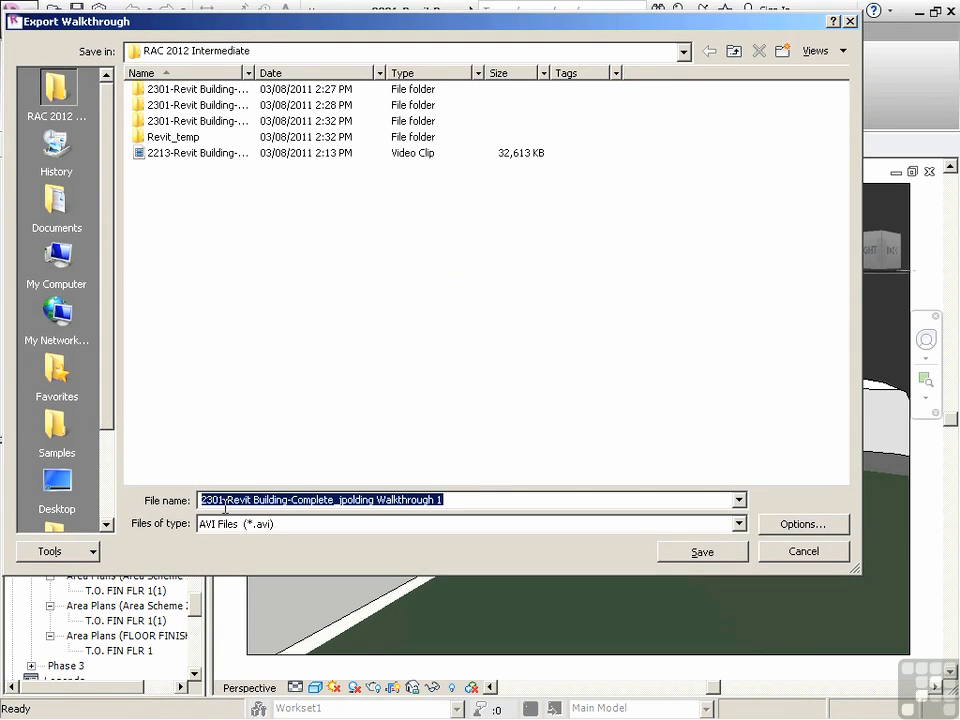
# Step: Add "-rendered" to the end of the walkthrough's file name, accept the format options, and save it as an AVI
pyautogui.click(377, 503)
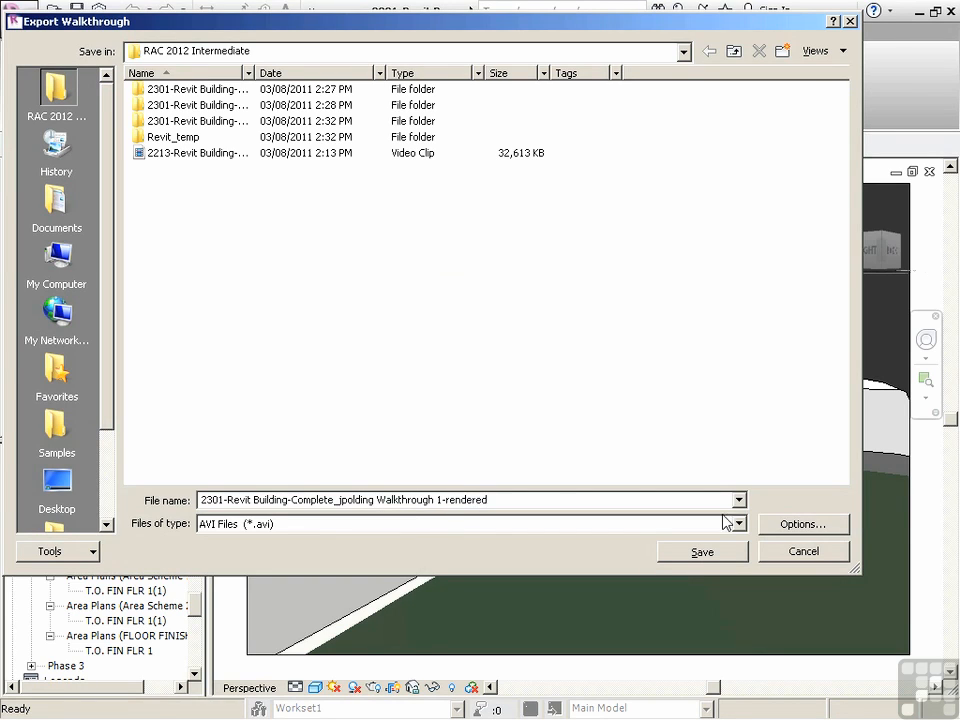
pyautogui.click(796, 528)
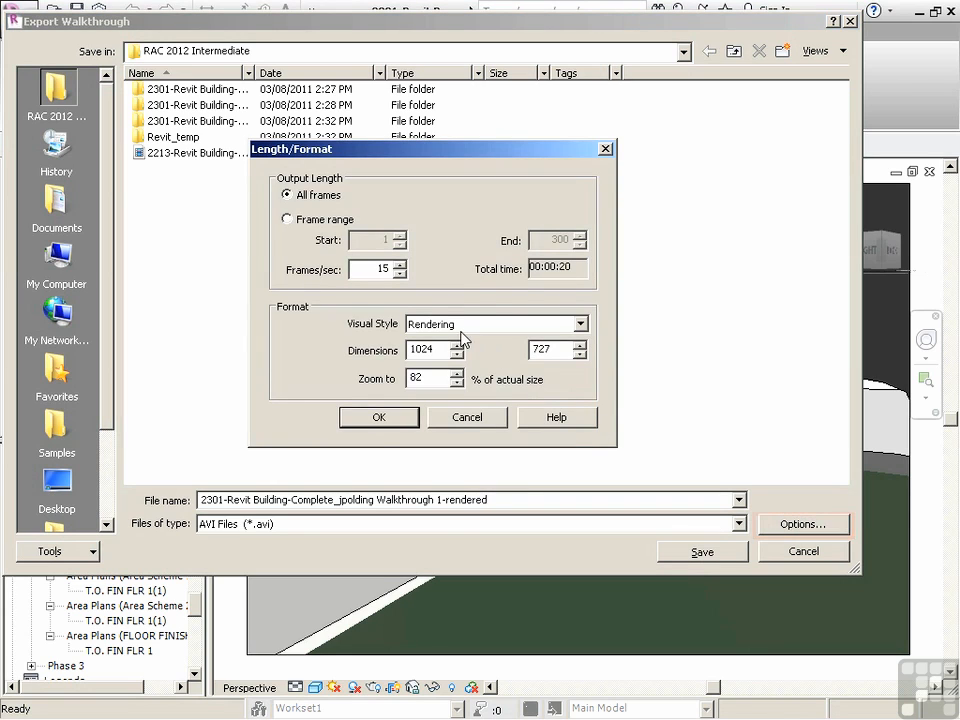
pyautogui.click(386, 418)
pyautogui.click(691, 555)
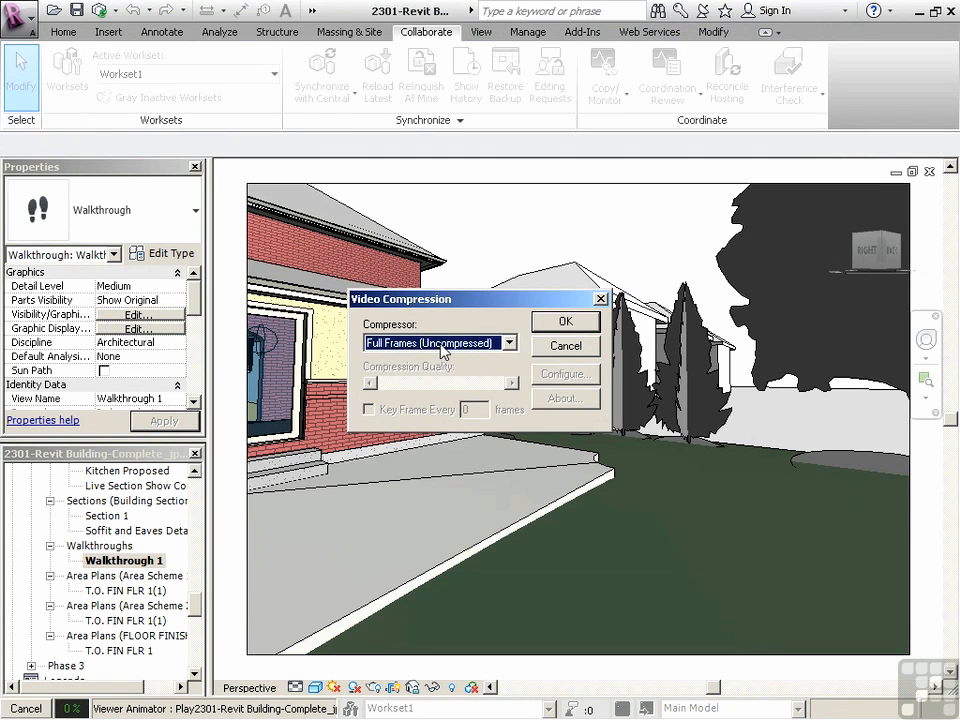
# Step: Set the video compressor to Microsoft Video 1 at quality 100 and start rendering the walkthrough
pyautogui.click(443, 345)
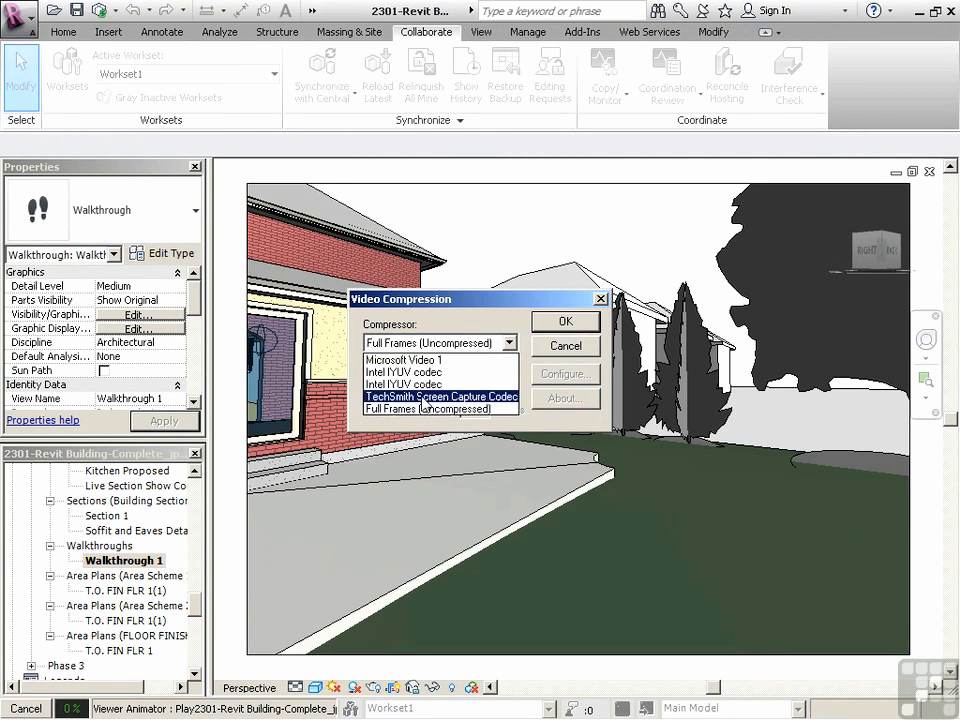
pyautogui.click(418, 362)
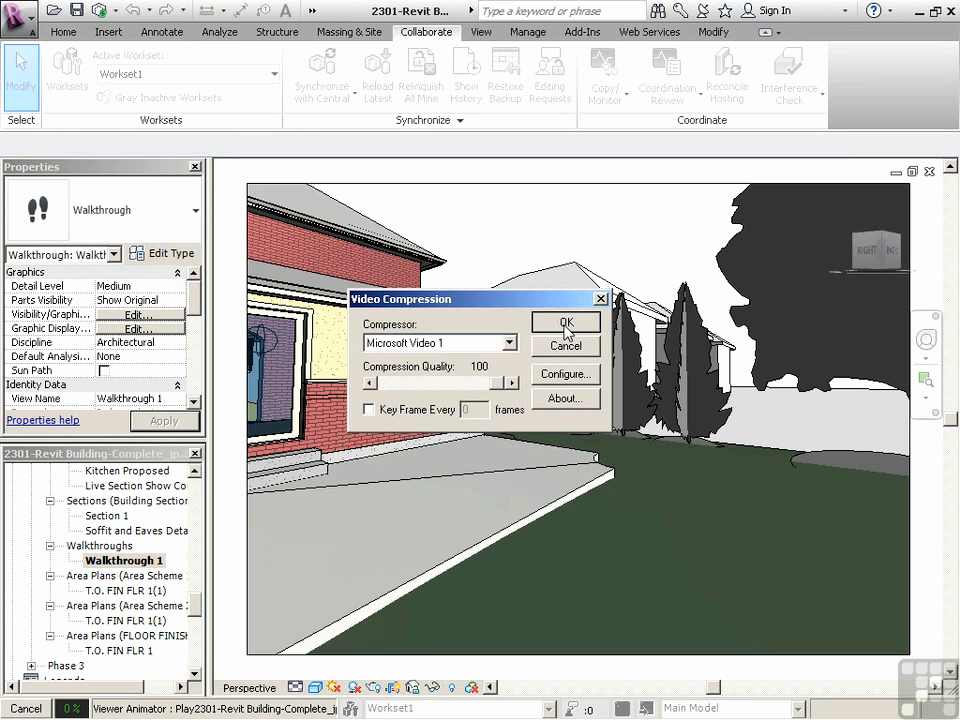
pyautogui.click(565, 322)
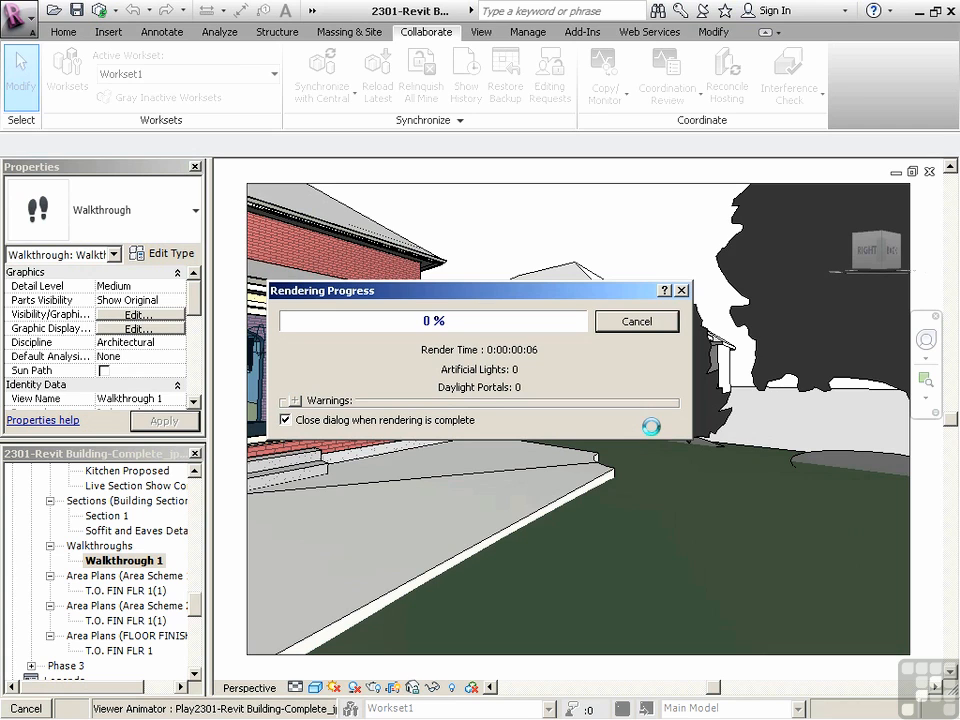
# Step: Switch to the second user's session and open sheet A101 - Cover Sheet
pyautogui.hotkey('alt', 'Tab')
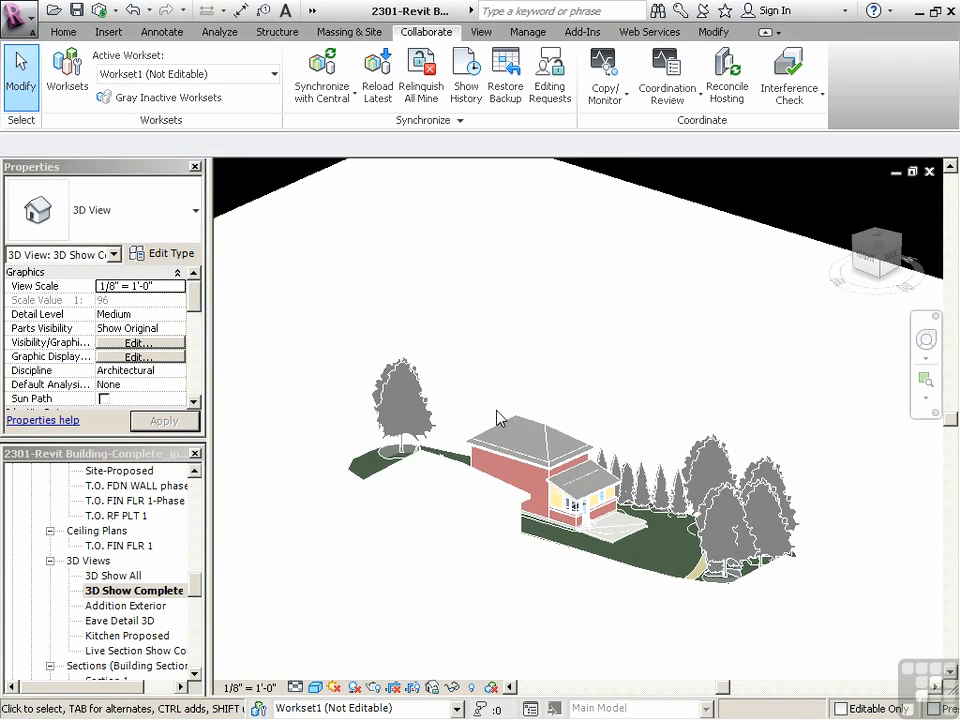
pyautogui.keyDown('shift'); pyautogui.moveTo(439, 418); pyautogui.dragTo(548, 508, button='middle'); pyautogui.keyUp('shift')
pyautogui.scroll(3, 548, 508)
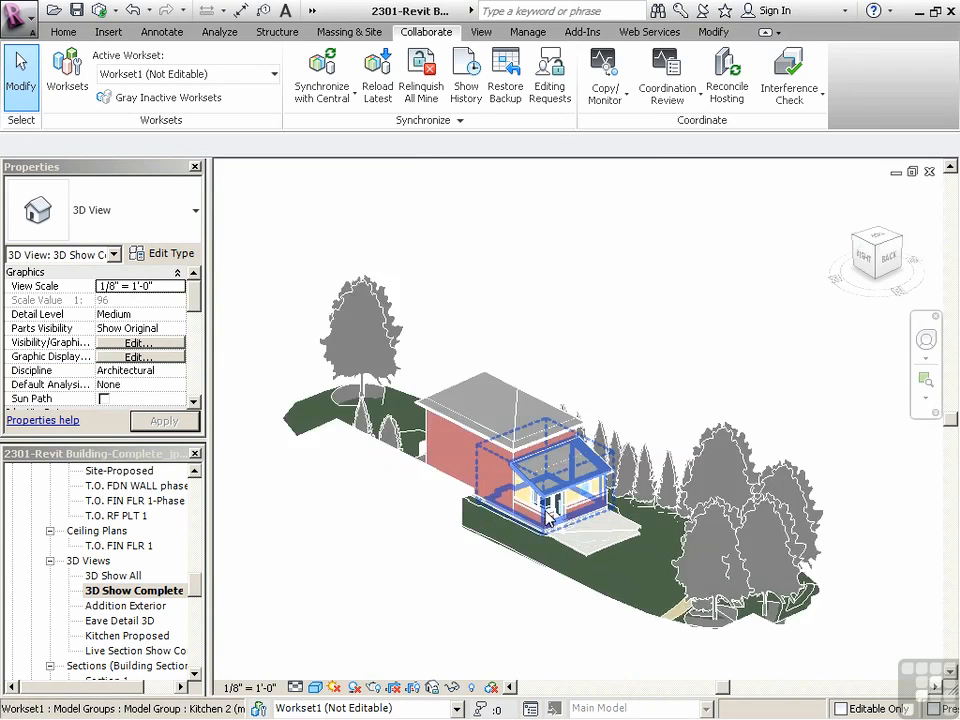
pyautogui.scroll(-10, 200, 592)
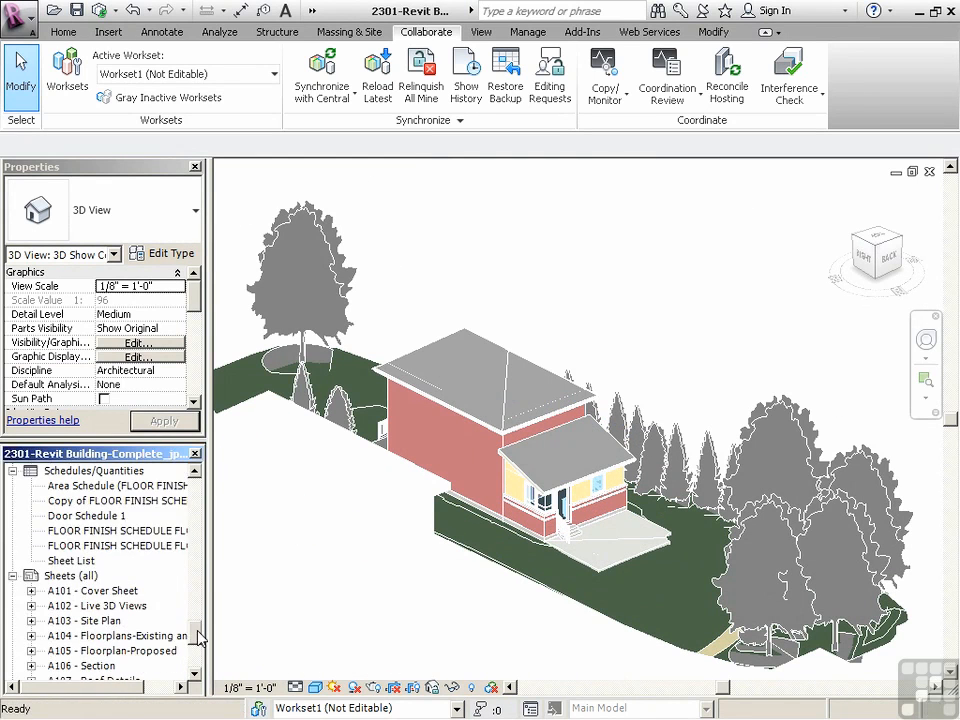
pyautogui.click(92, 532)
pyautogui.doubleClick(90, 538)
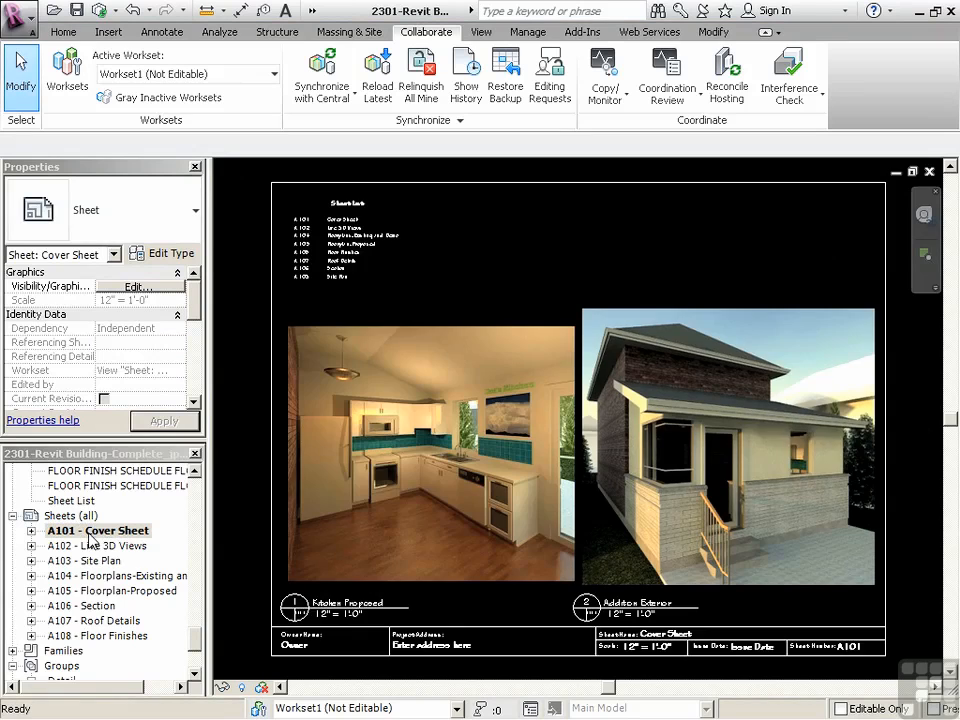
# Step: Change the drawing area background to white in the graphics options
pyautogui.click(24, 22)
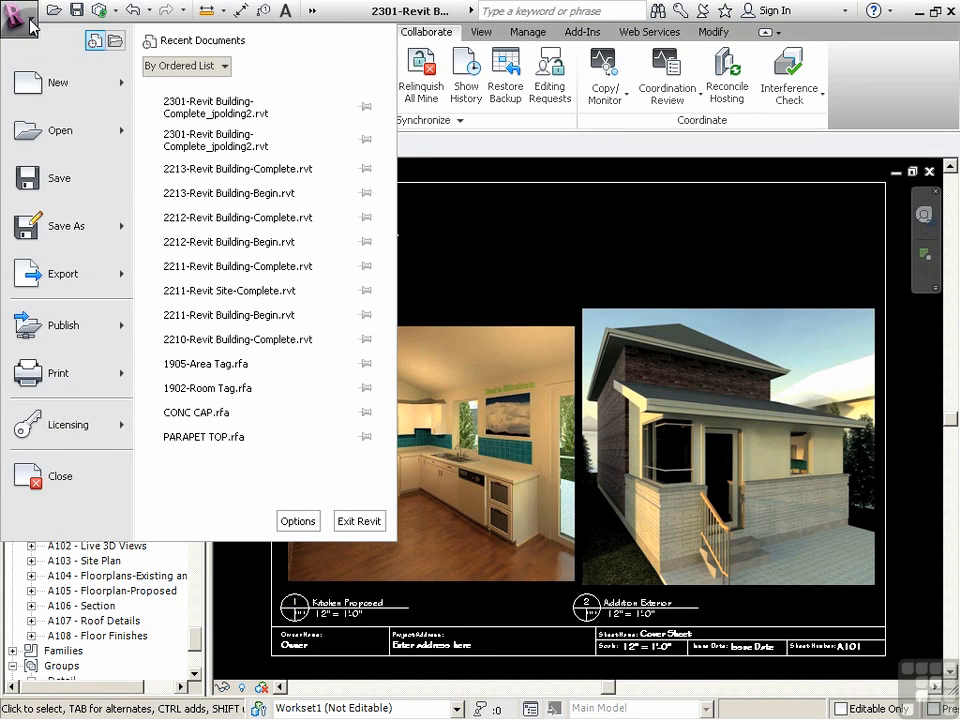
pyautogui.click(298, 521)
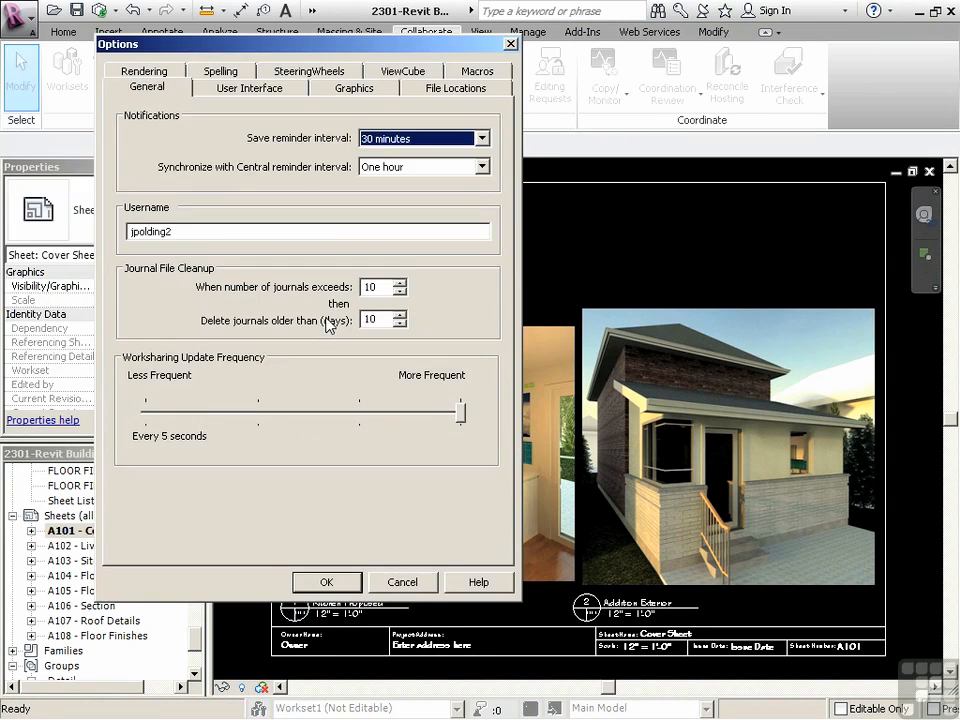
pyautogui.click(356, 90)
pyautogui.click(131, 376)
pyautogui.click(318, 582)
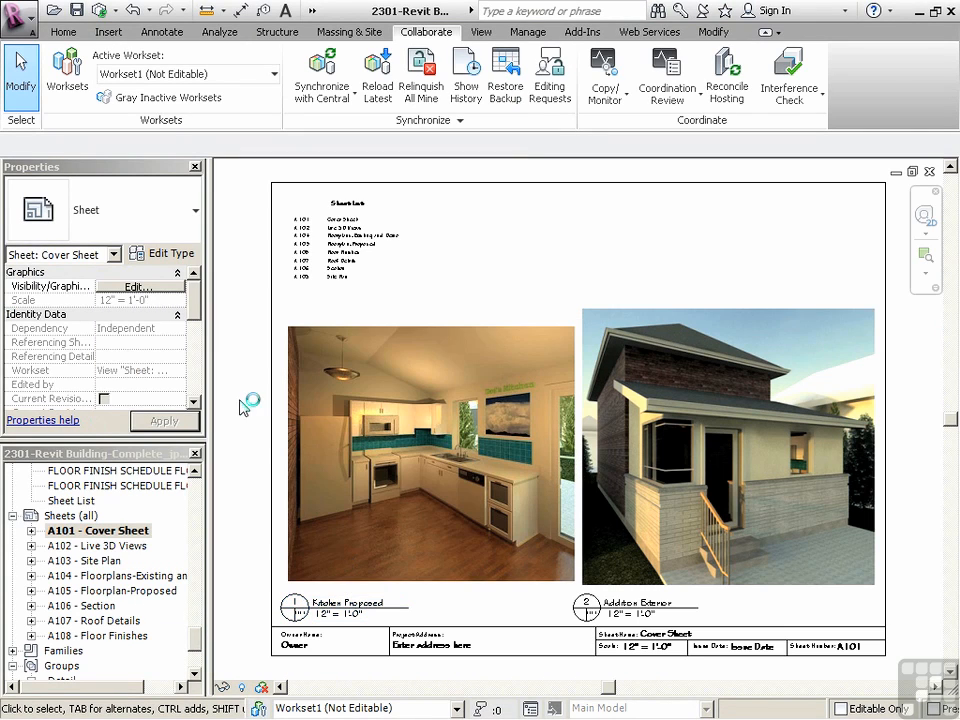
# Step: View sheets A102 - Live 3D Views and A103 - Site Plan, and return to the cover sheet
pyautogui.click(107, 546)
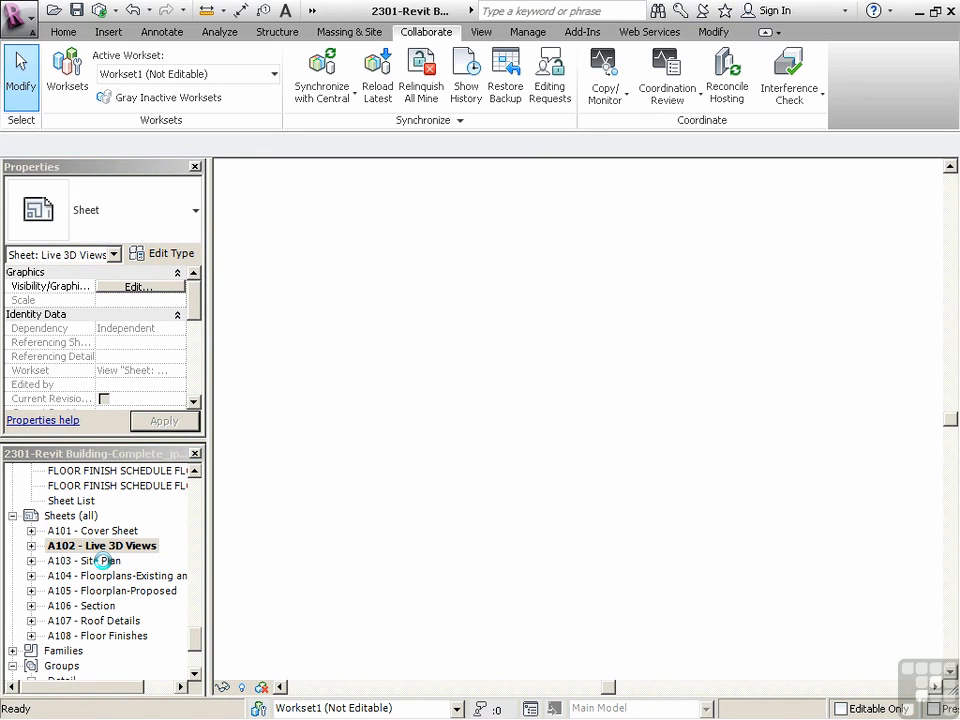
pyautogui.doubleClick(104, 561)
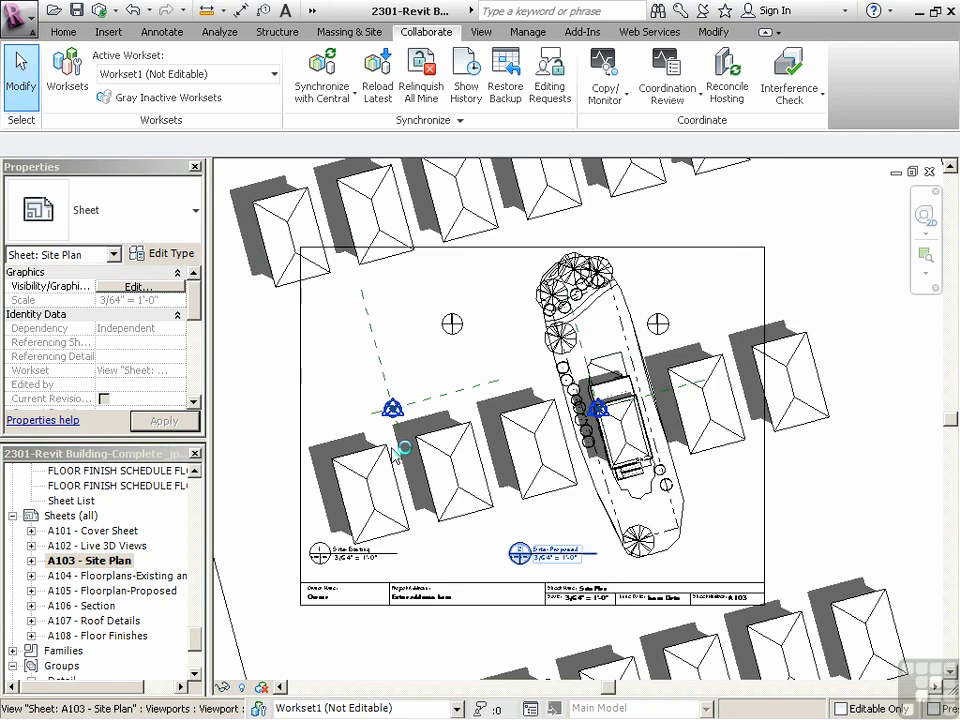
pyautogui.scroll(-2, 395, 448)
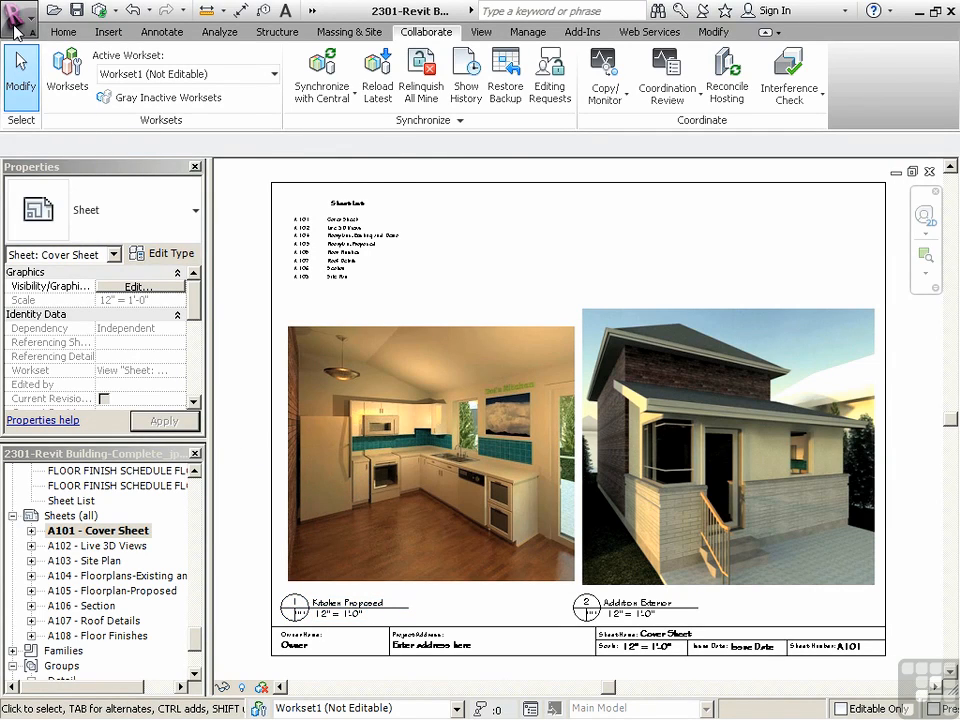
# Step: Examine the worksharing options for saving the project as a new file, trying Make this a Central Model after save, and cancel without saving
pyautogui.click(13, 17)
pyautogui.moveTo(62, 229)
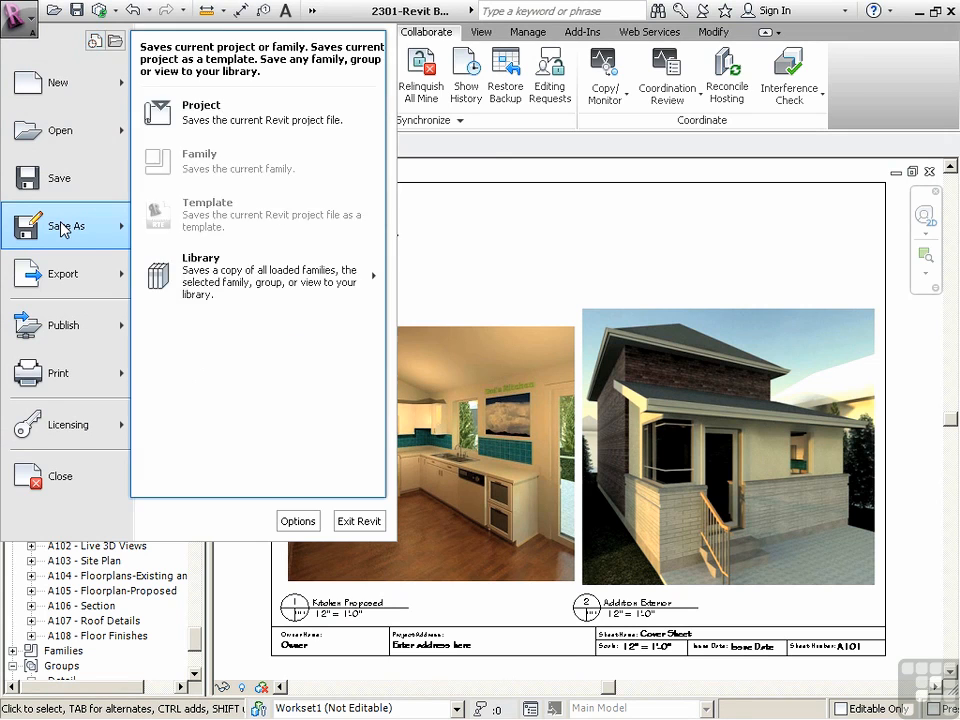
pyautogui.click(200, 115)
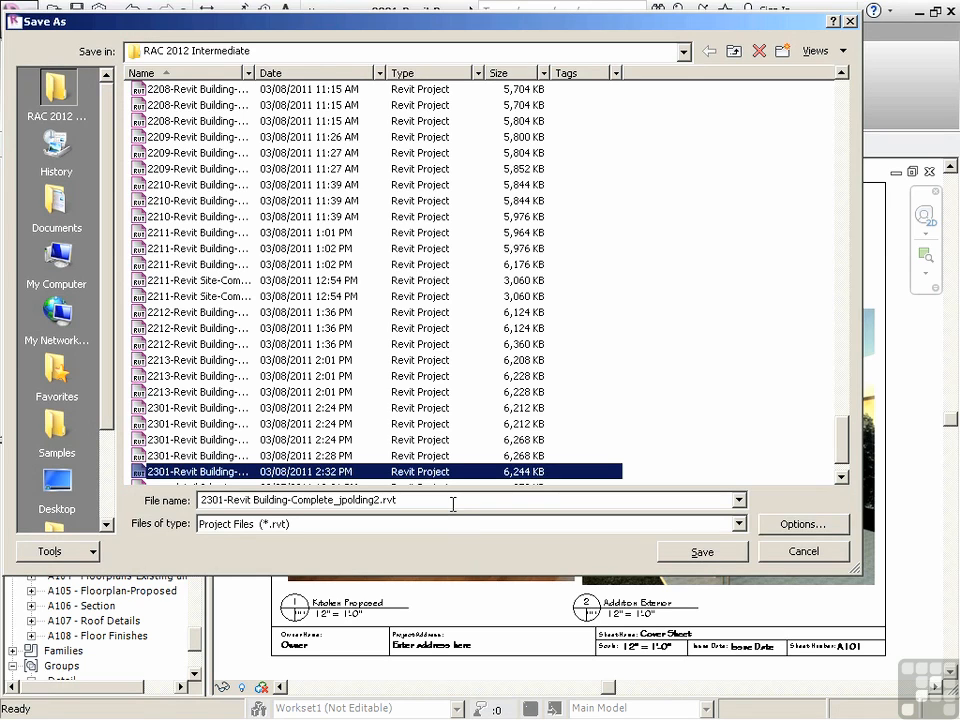
pyautogui.click(804, 524)
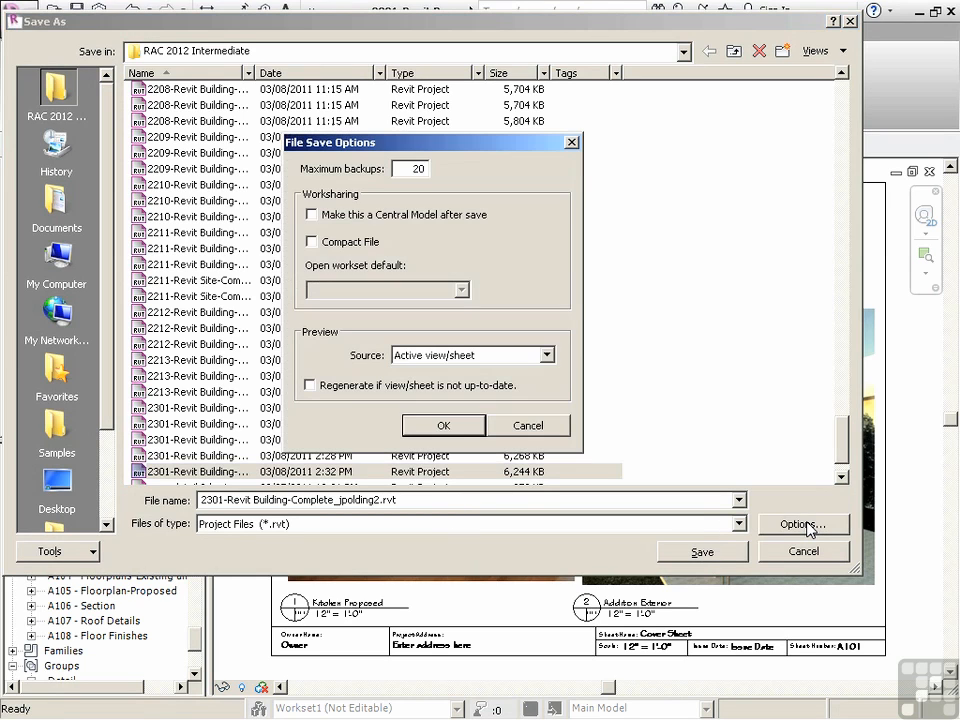
pyautogui.click(312, 215)
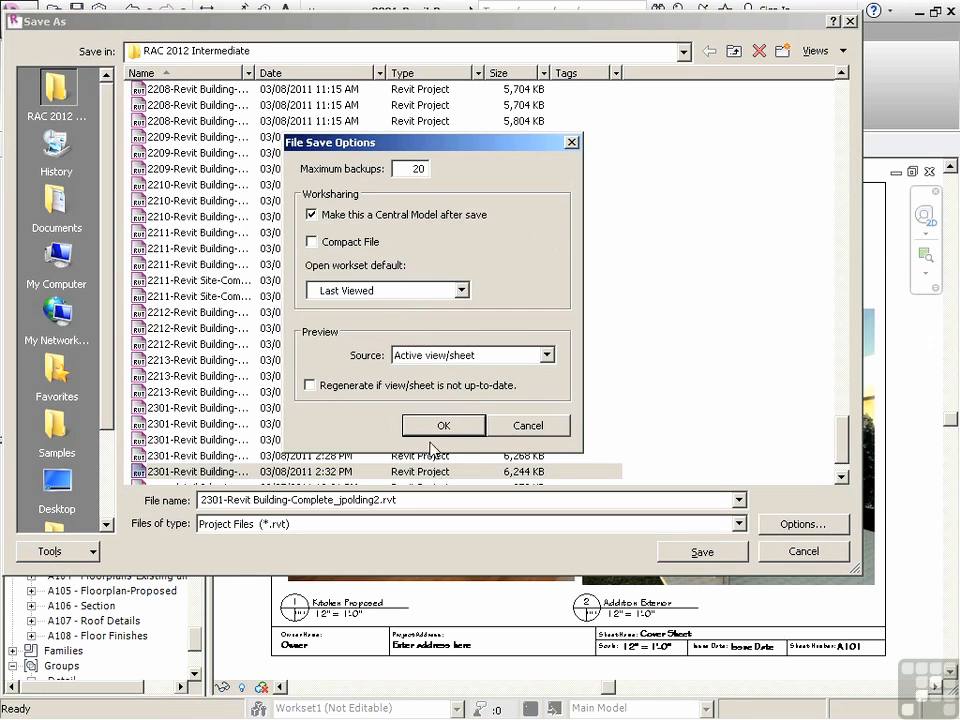
pyautogui.click(526, 425)
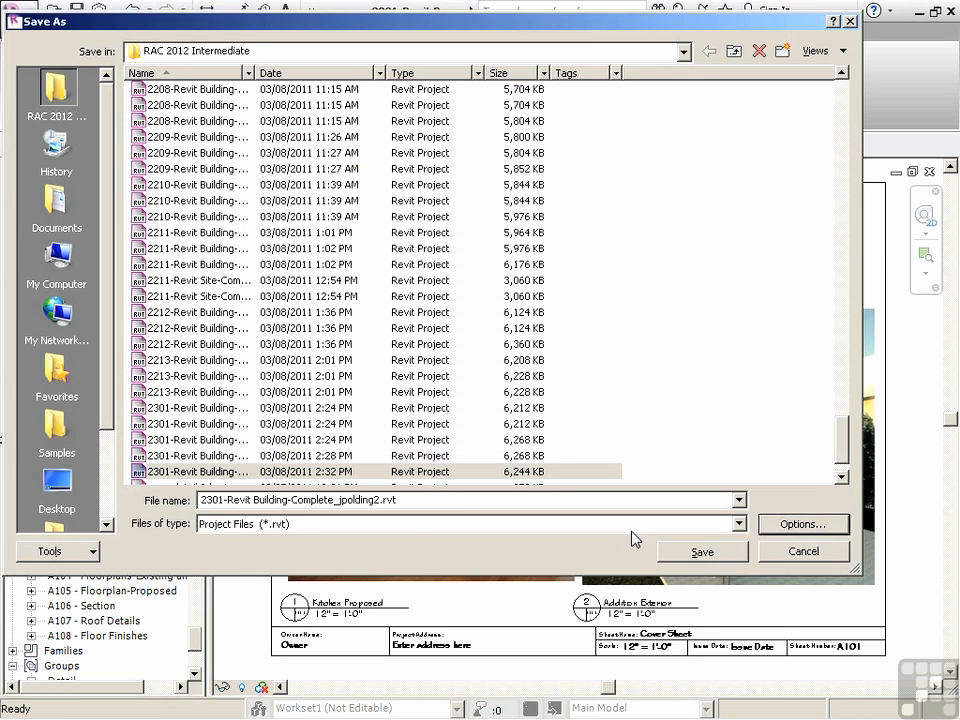
pyautogui.click(791, 558)
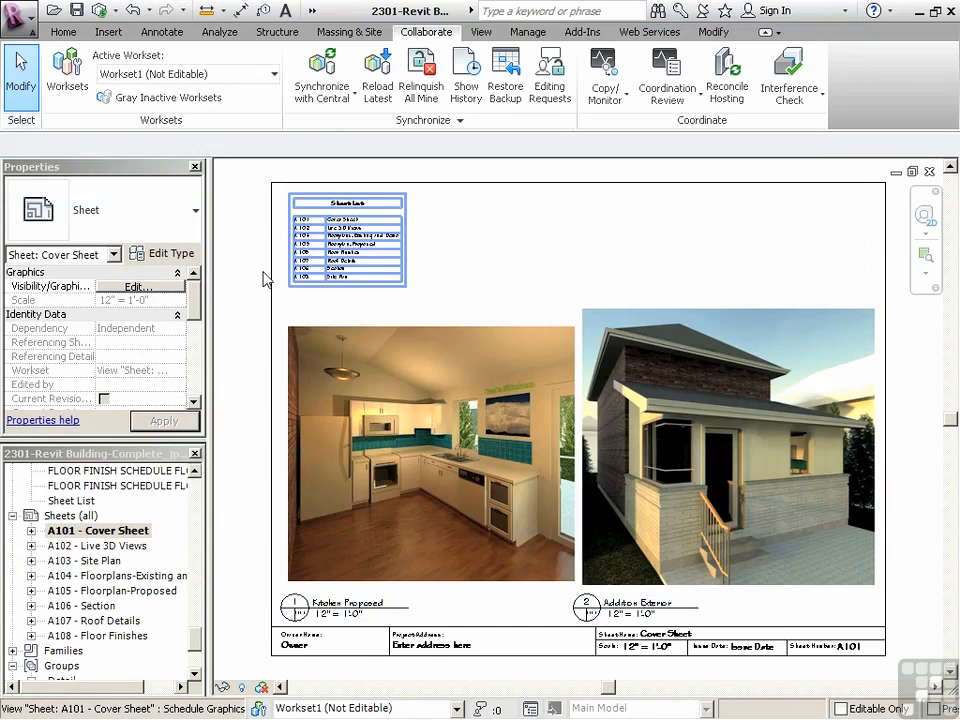
# Step: Close all hidden view windows and synchronize the second user's project with central
pyautogui.click(481, 32)
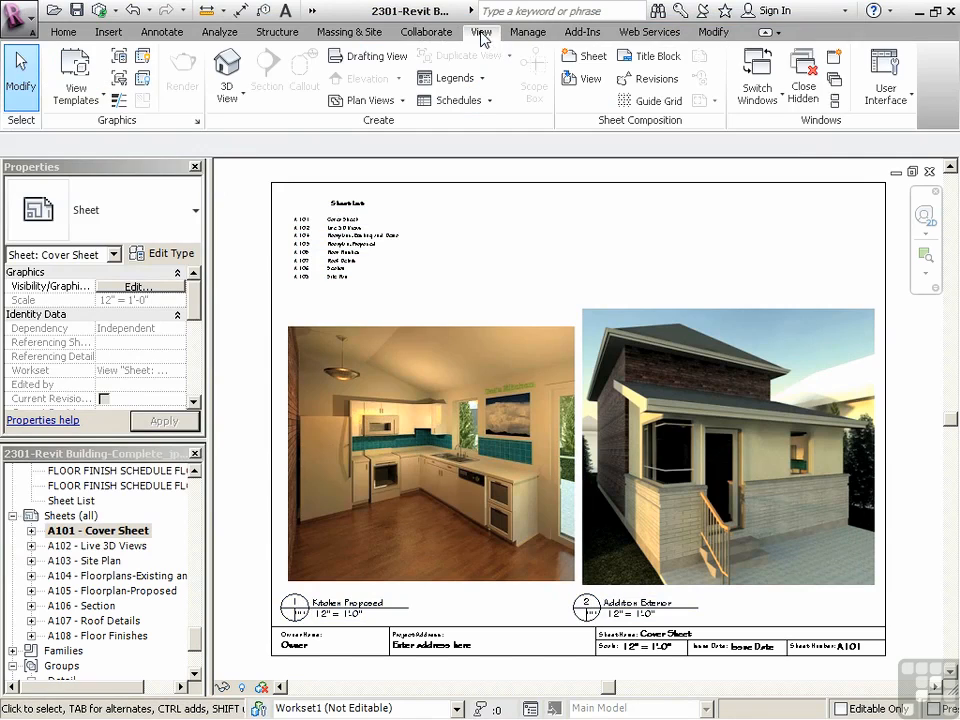
pyautogui.click(803, 90)
pyautogui.click(98, 10)
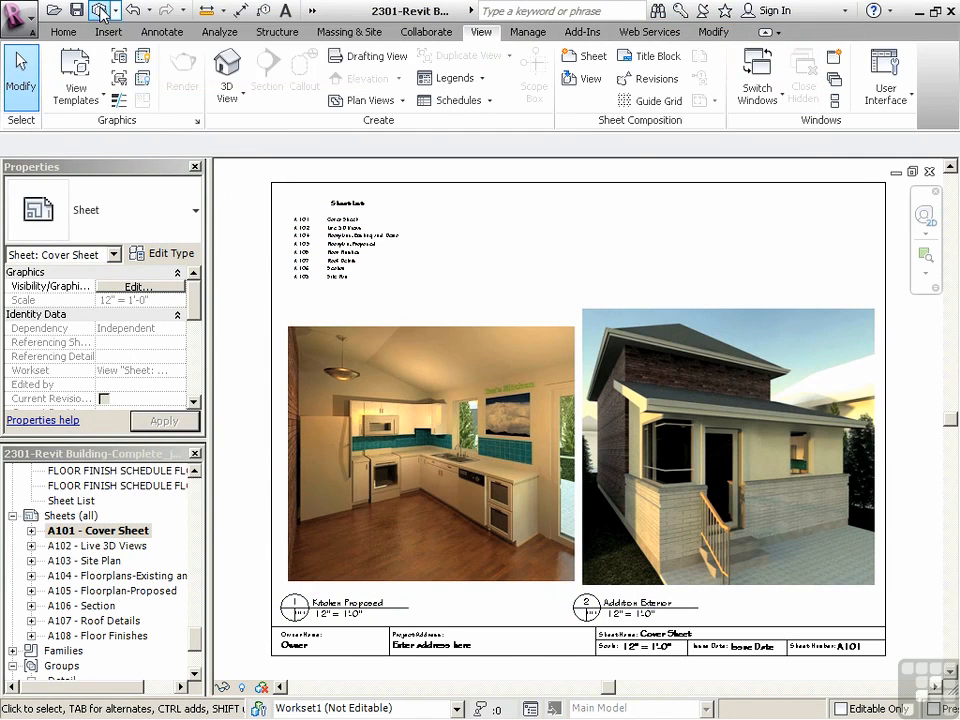
pyautogui.click(470, 430)
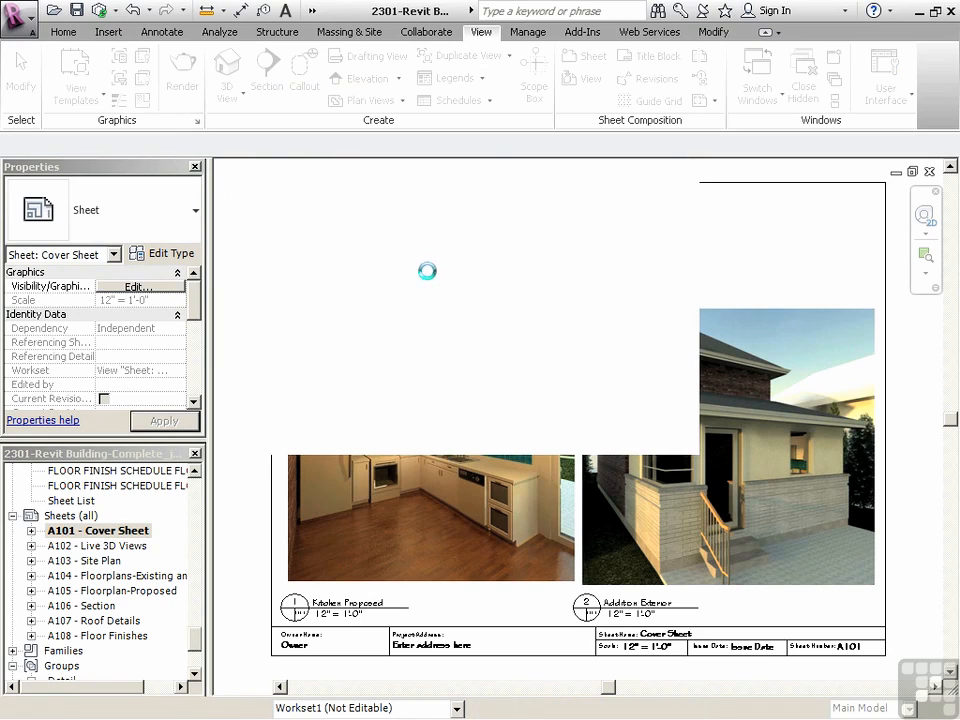
# Step: Close the second user's project and switch to the first user's session where the walkthrough is rendering
pyautogui.click(929, 171)
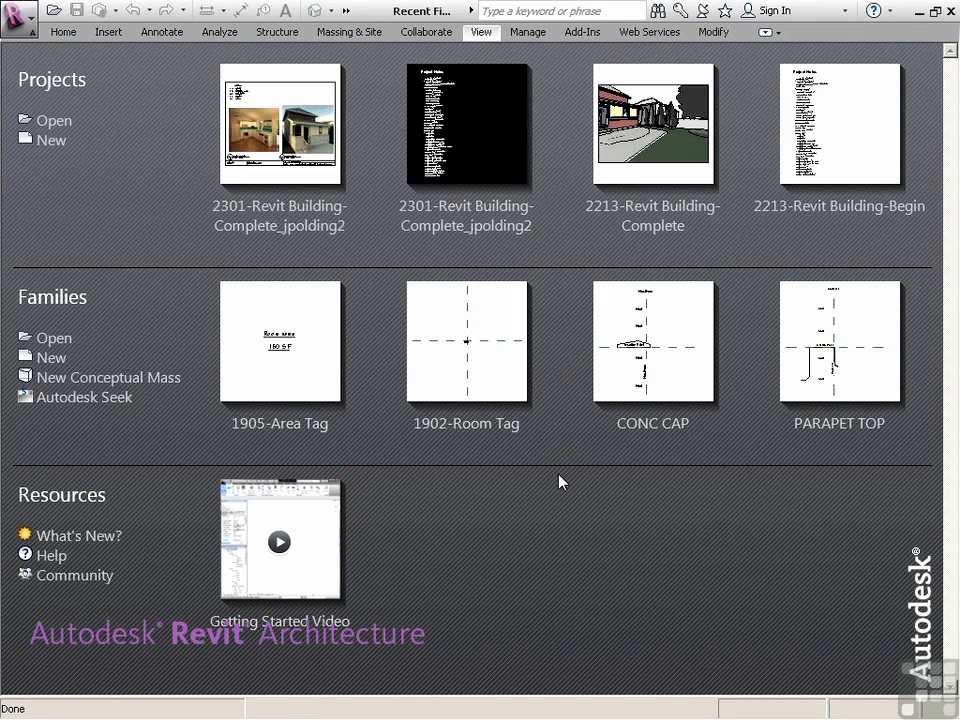
pyautogui.hotkey('alt', 'Tab')
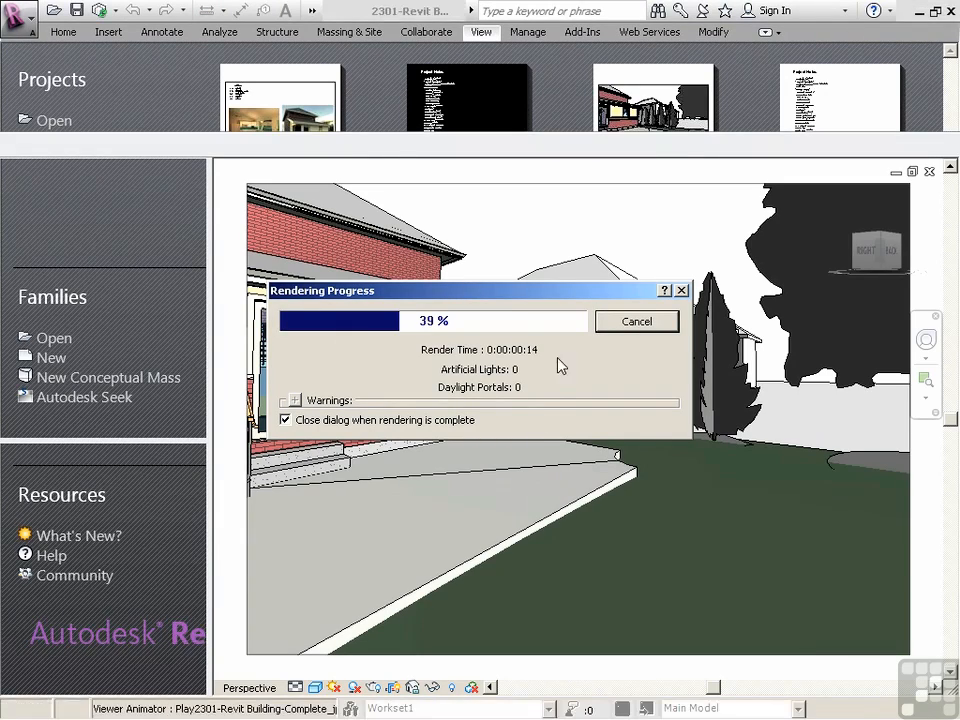